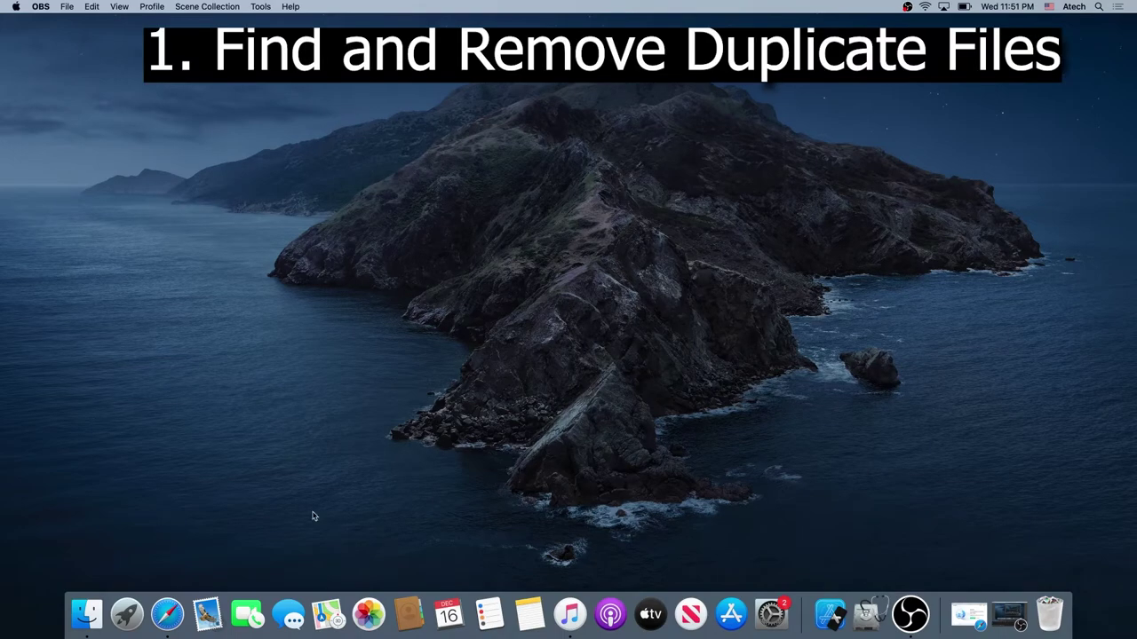
Download Gemini2.dmg (43.5 MB) from MacPaw's Gemini 2 page in Safari, allowing macpaw.com downloads.
left_click(167, 615)
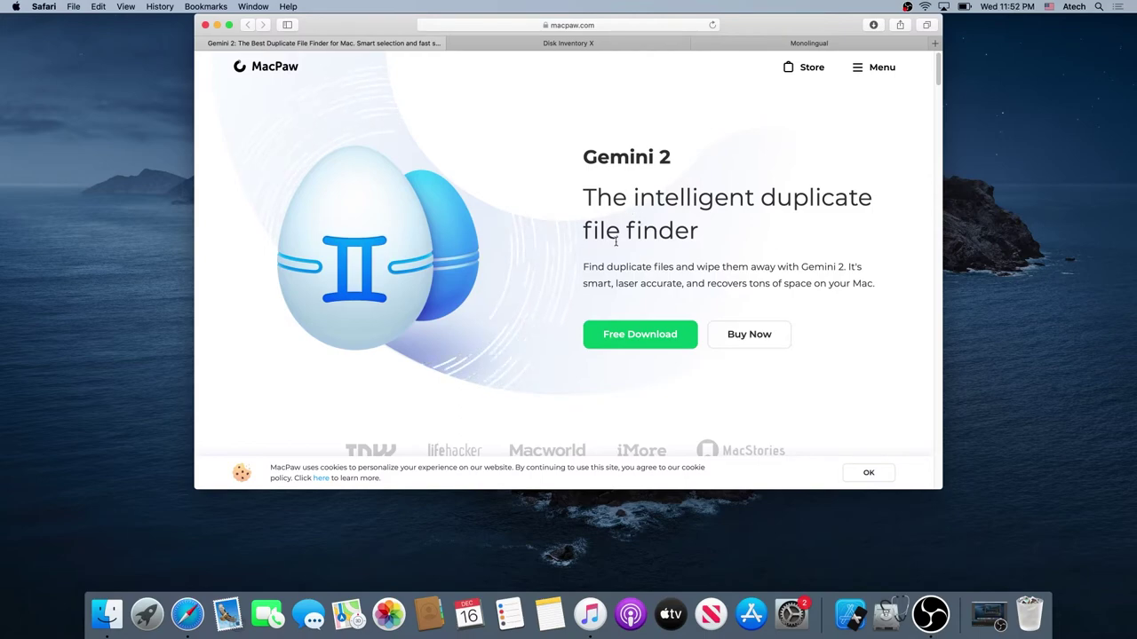
left_click(633, 335)
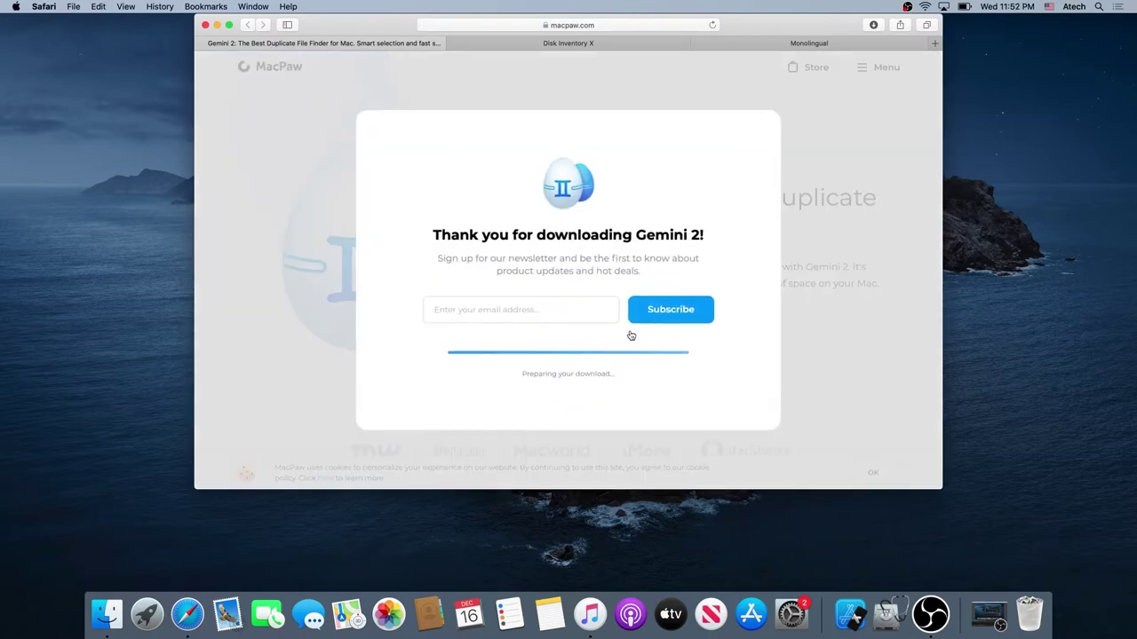
left_click(672, 282)
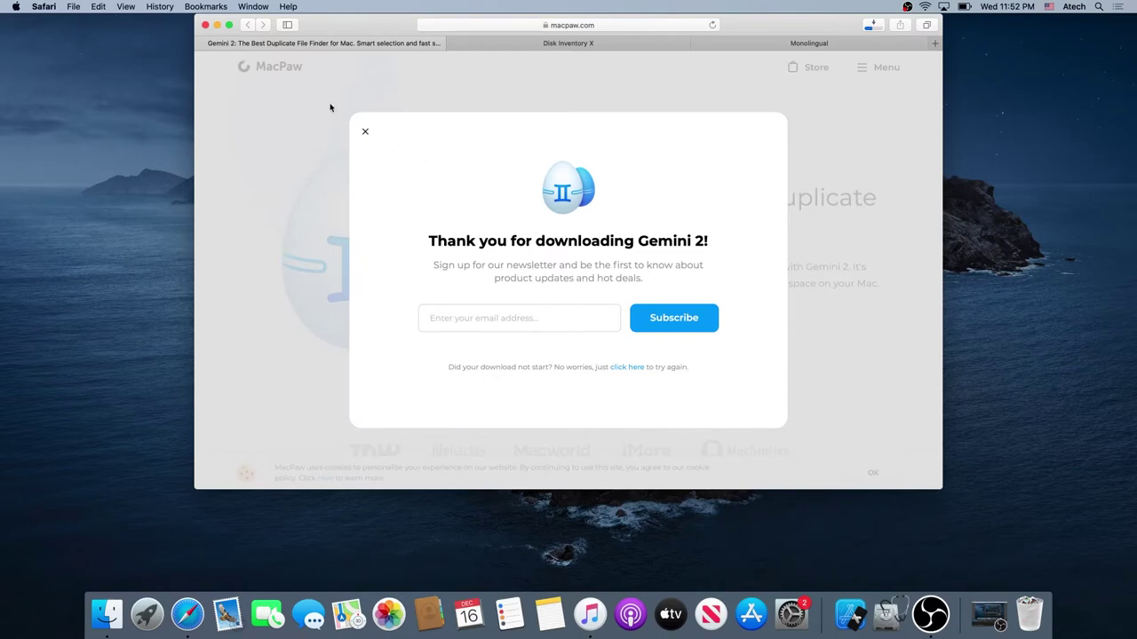
left_click(365, 134)
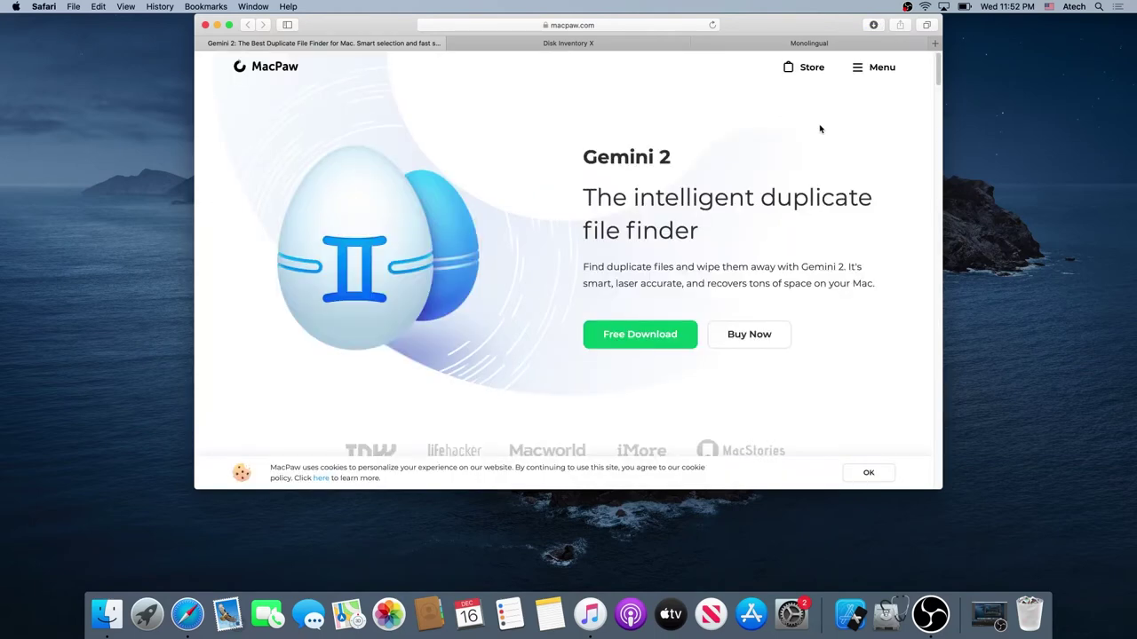
left_click(874, 25)
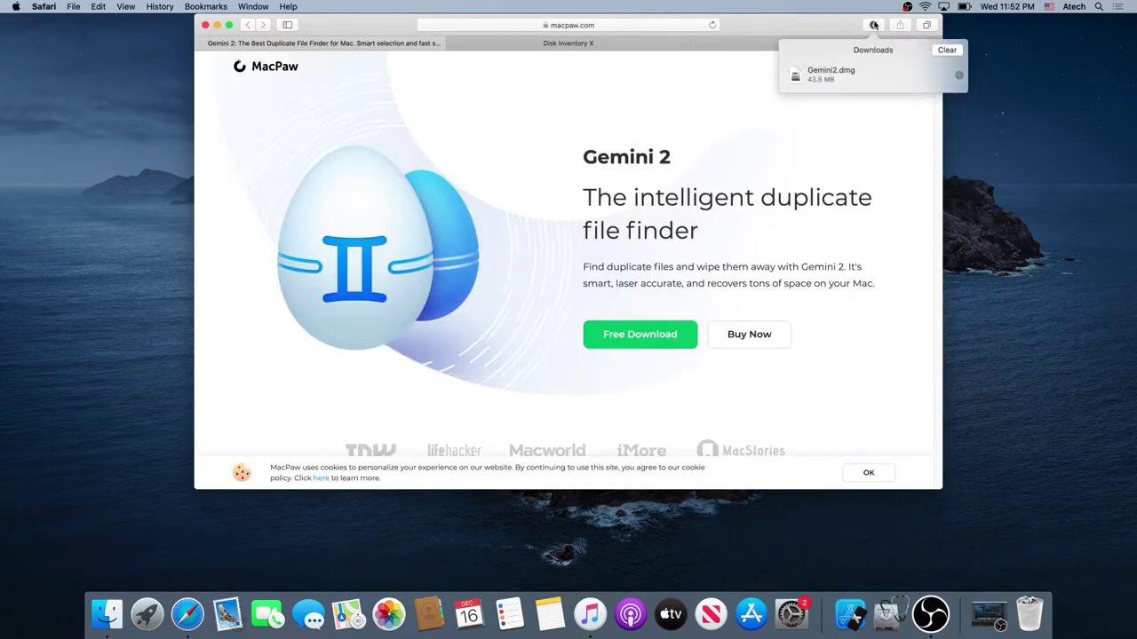
Mount Gemini2.dmg, copy Gemini 2 into Applications, and launch it from there.
double_click(835, 79)
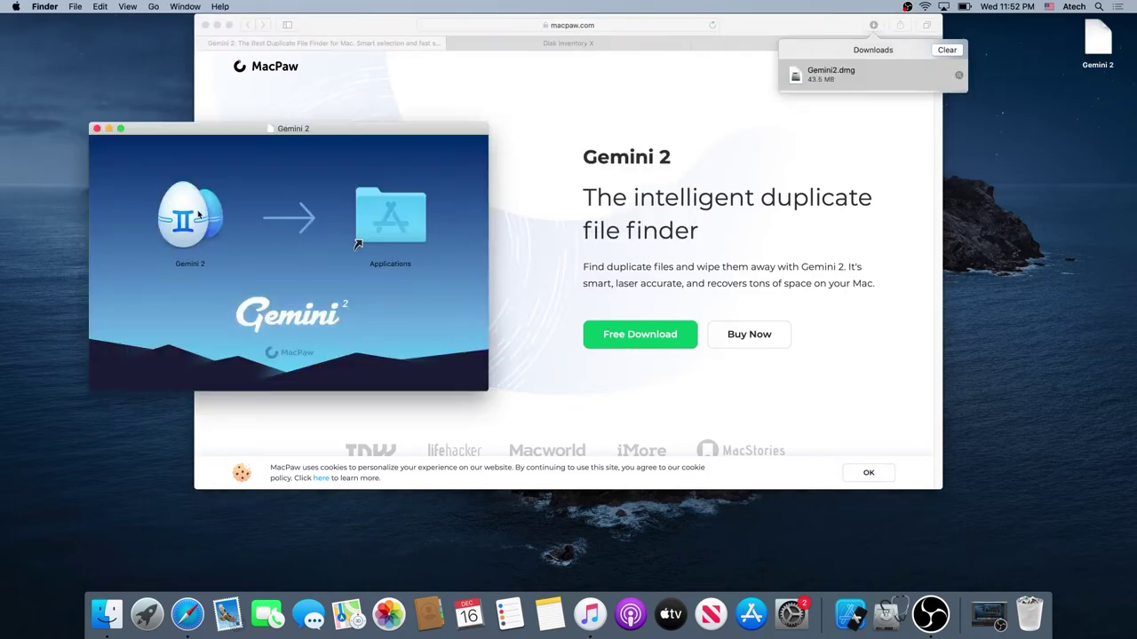
left_click_drag(178, 222, 385, 242)
left_click(97, 132)
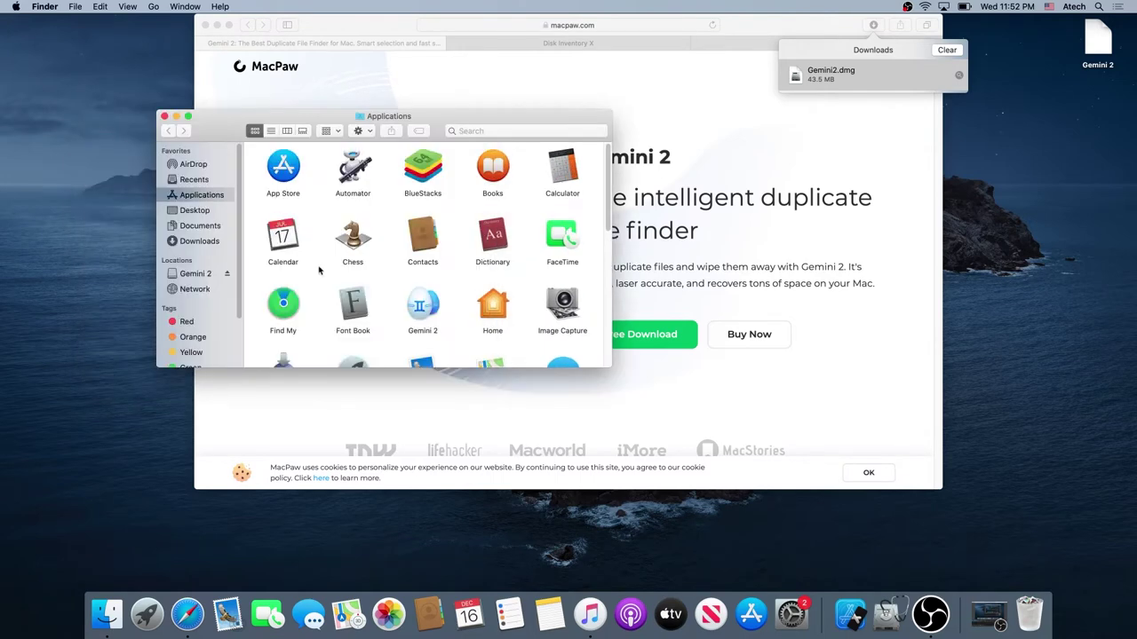
double_click(422, 305)
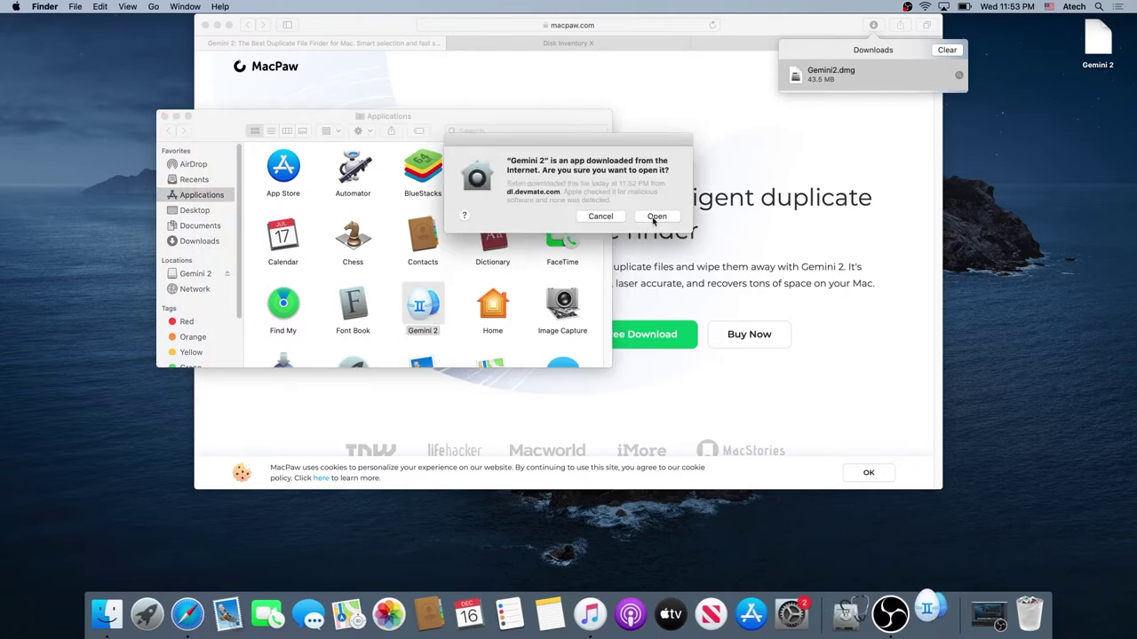
Open Gemini 2, accept its privacy policy, scan for duplicates with Music and Photos access, then close it.
left_click(656, 217)
left_click(606, 435)
left_click(622, 358)
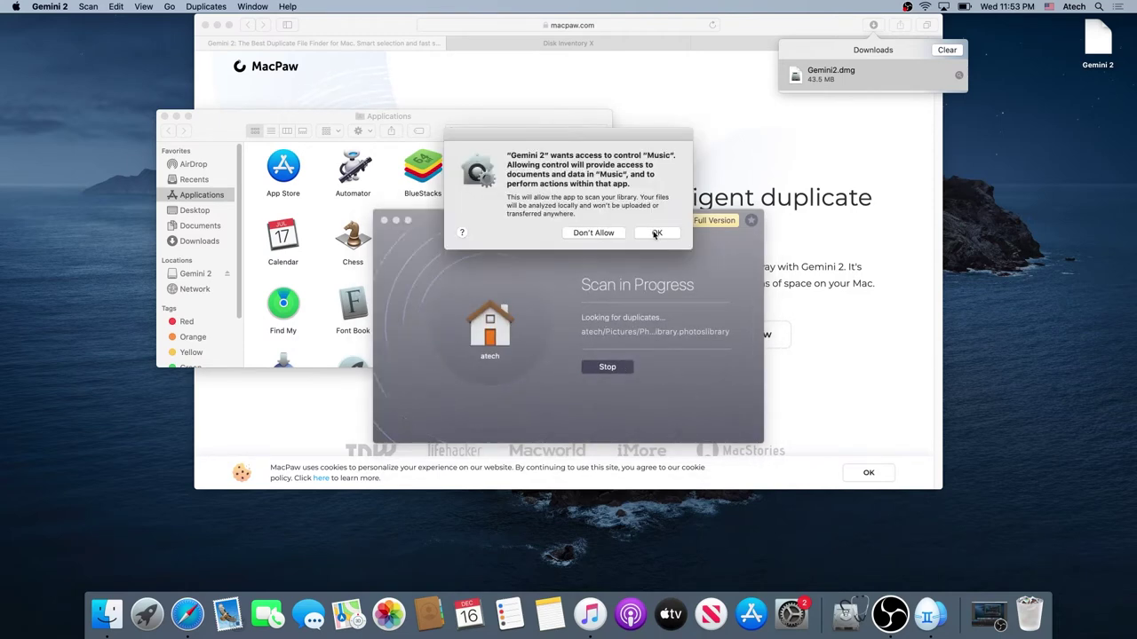
left_click(656, 233)
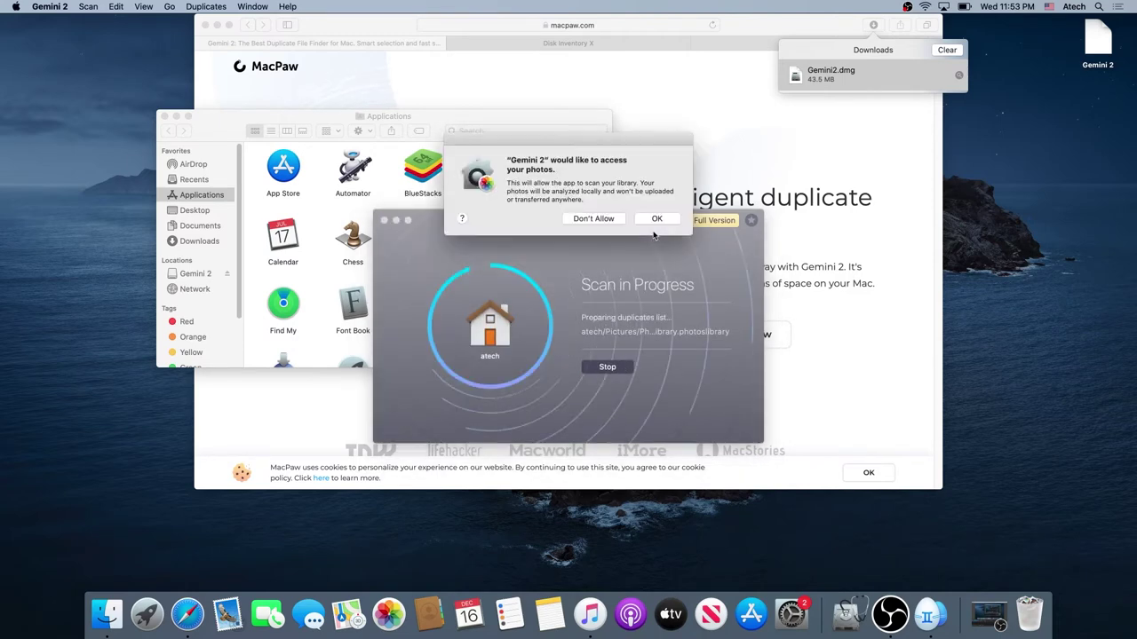
left_click(657, 222)
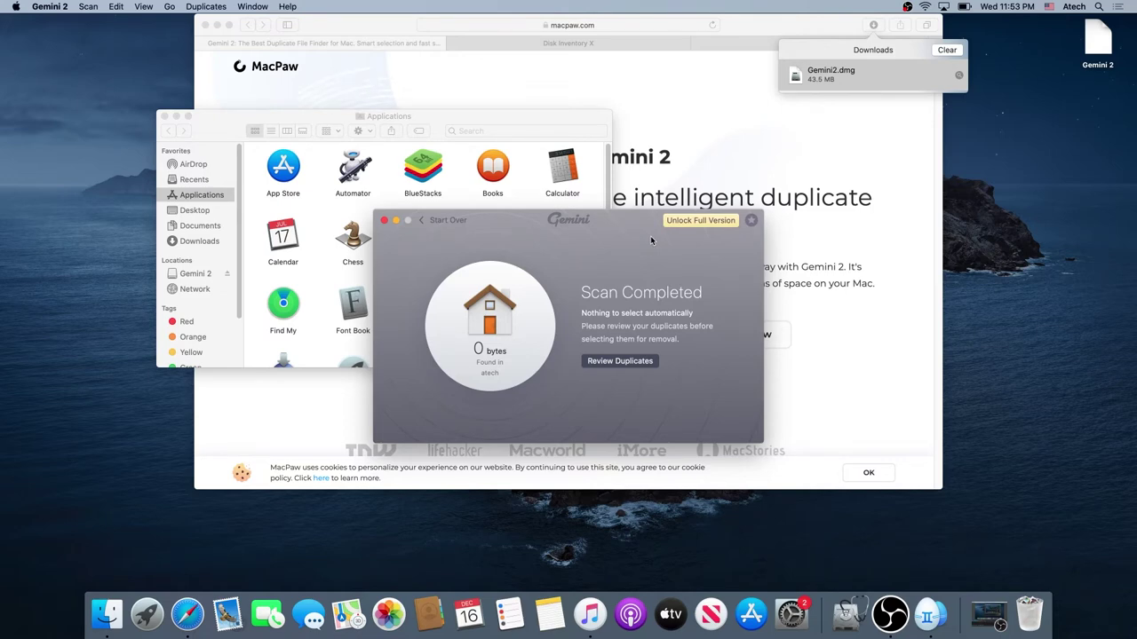
left_click(385, 222)
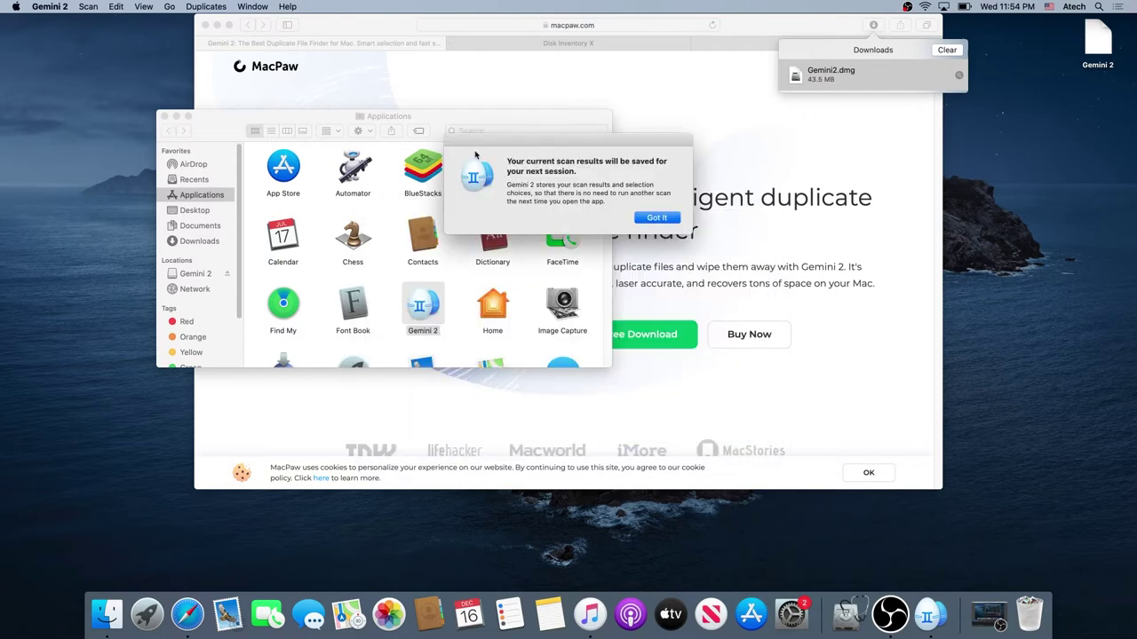
left_click(671, 219)
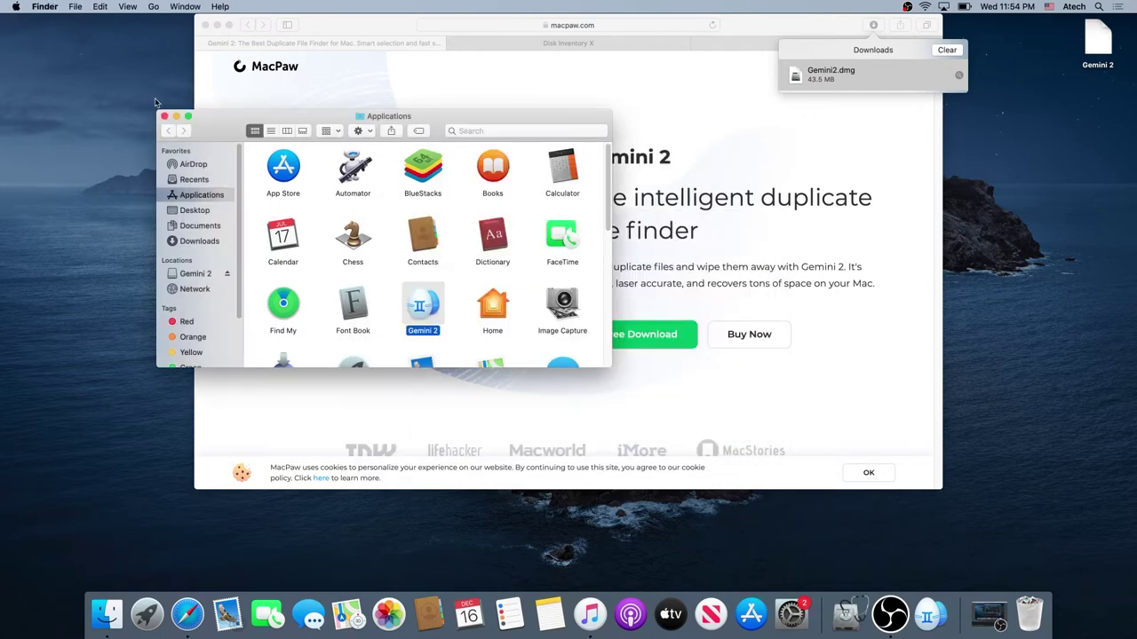
Empty the Trash, permanently erasing Angry IP Scanner and Disk Inventory X 1.3.dmg.
left_click(166, 117)
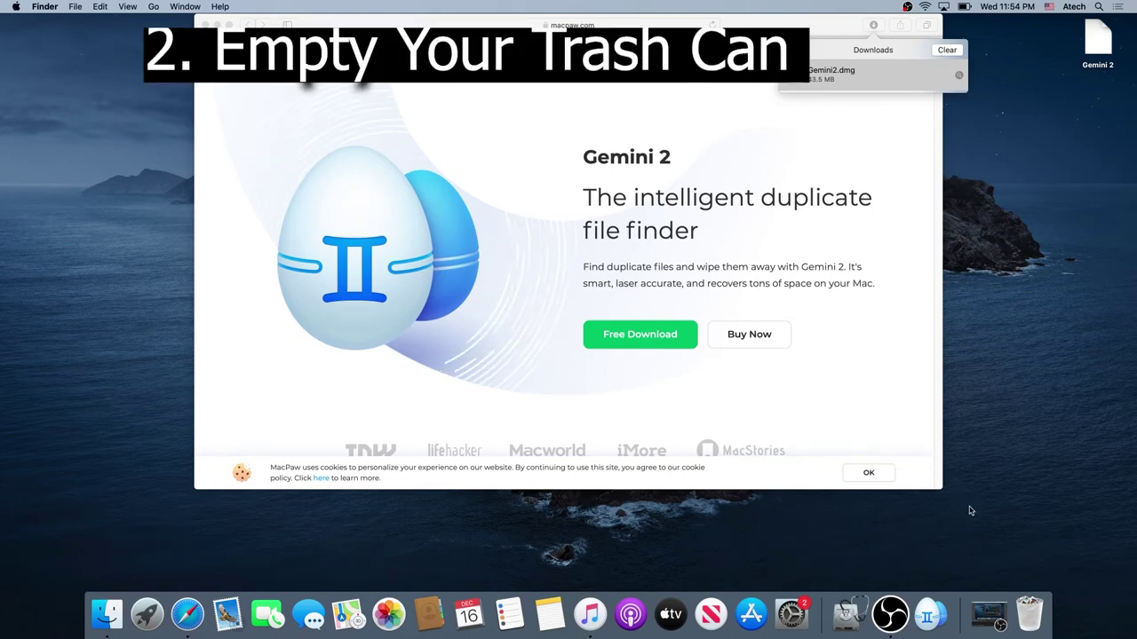
left_click(1031, 613)
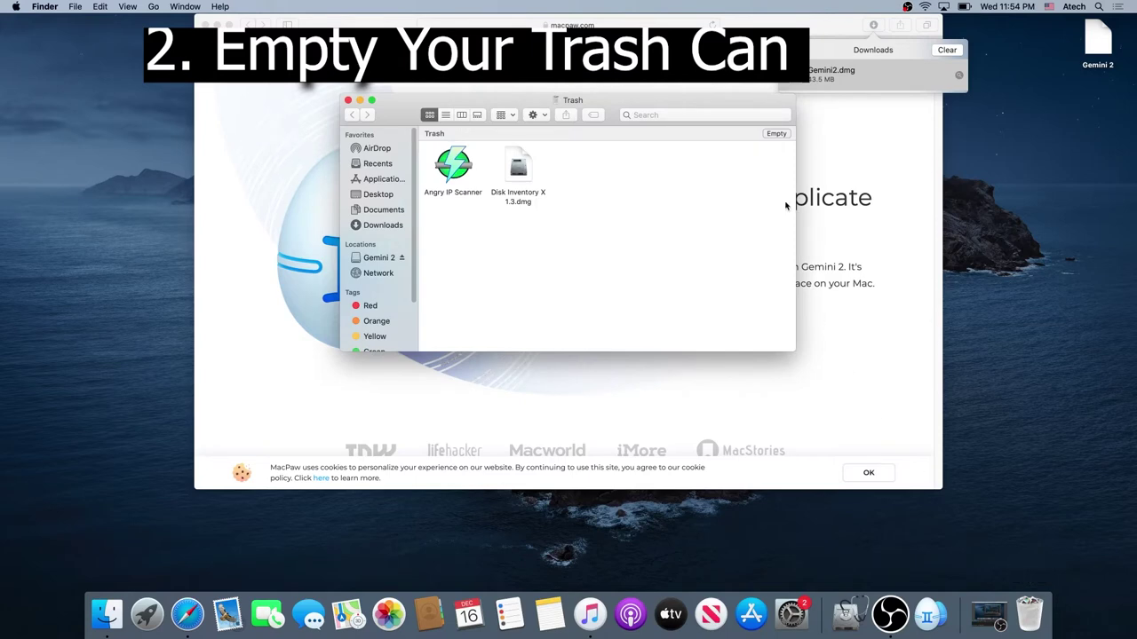
left_click(775, 134)
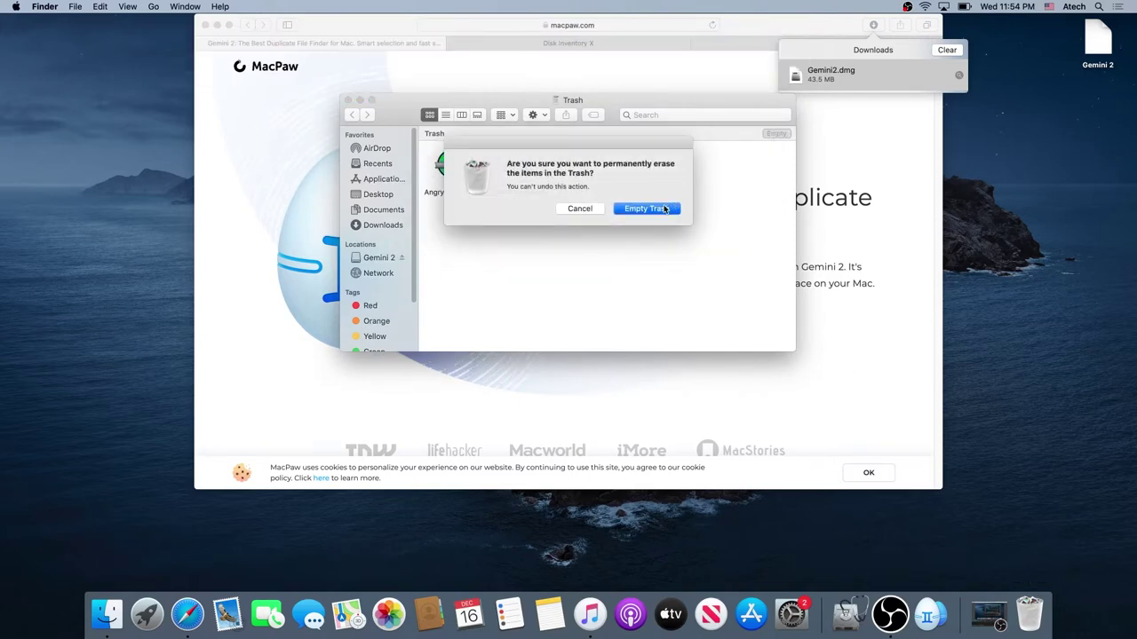
left_click(664, 209)
key("super+w")
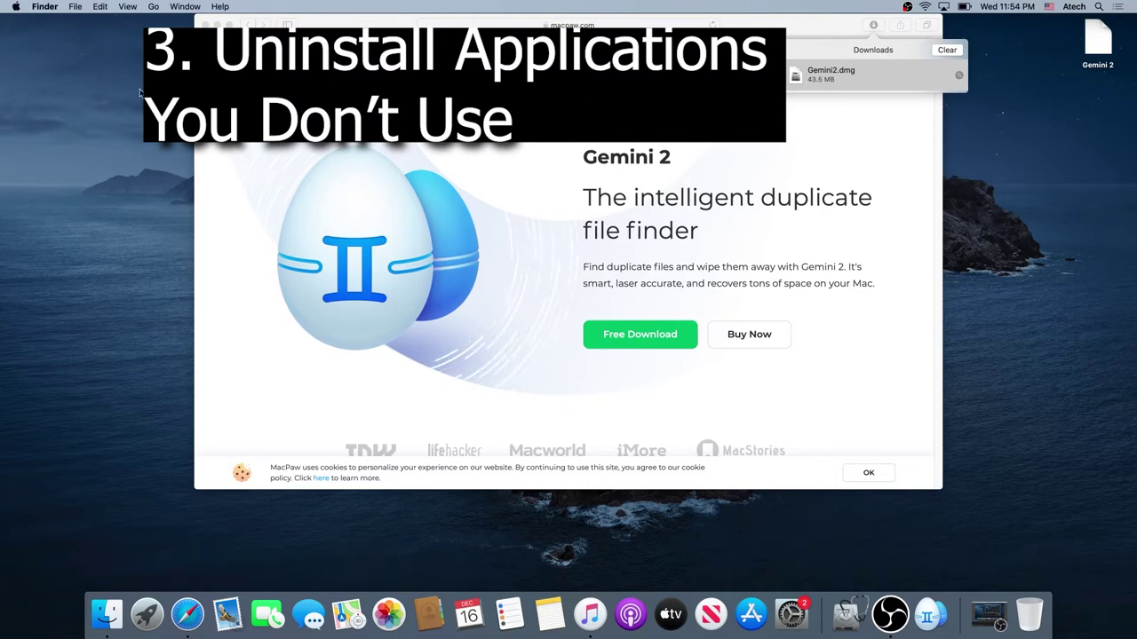
Move Xcode from Applications to the Trash, authorizing with the account password, and check the Trash.
left_click(155, 8)
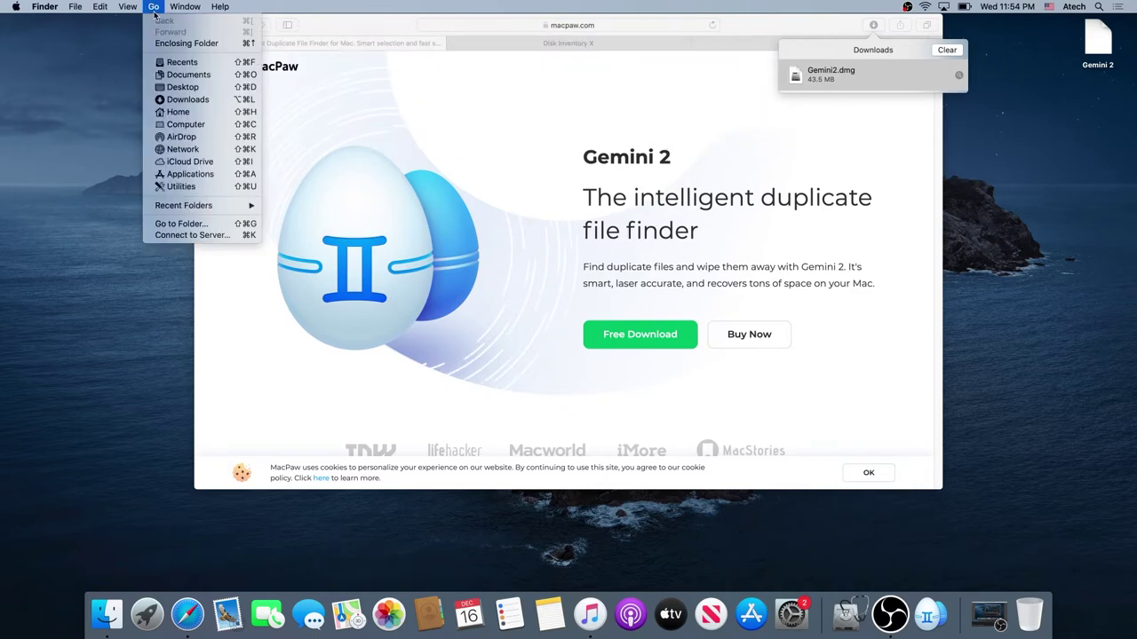
left_click(190, 175)
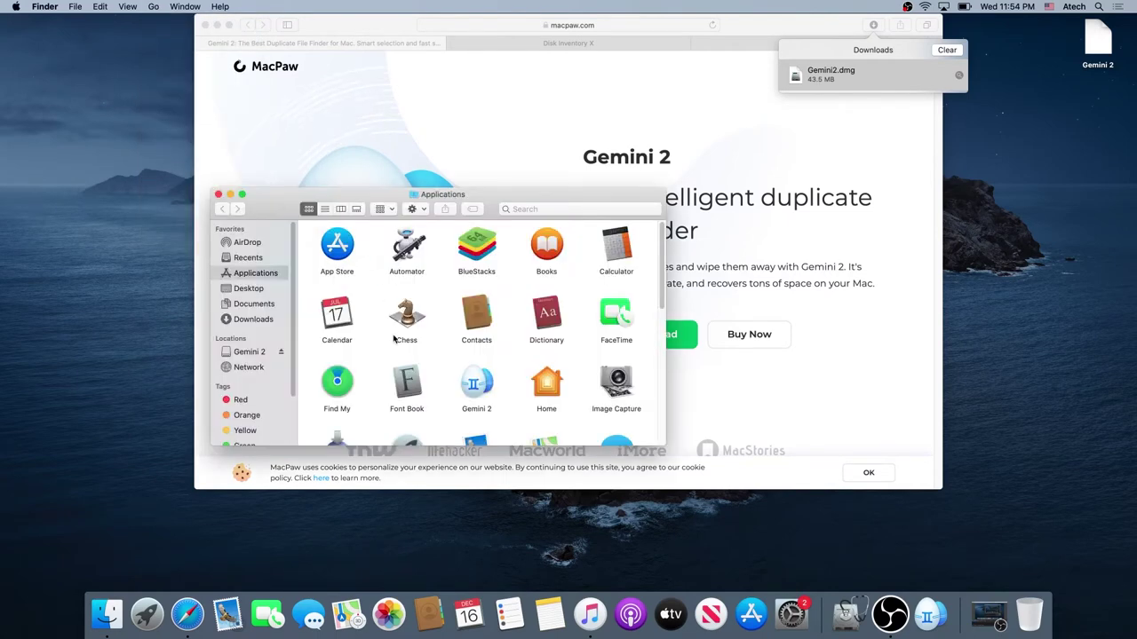
scroll(425, 329, "down", 2)
scroll(425, 330, "down", 5)
scroll(424, 329, "down", 5)
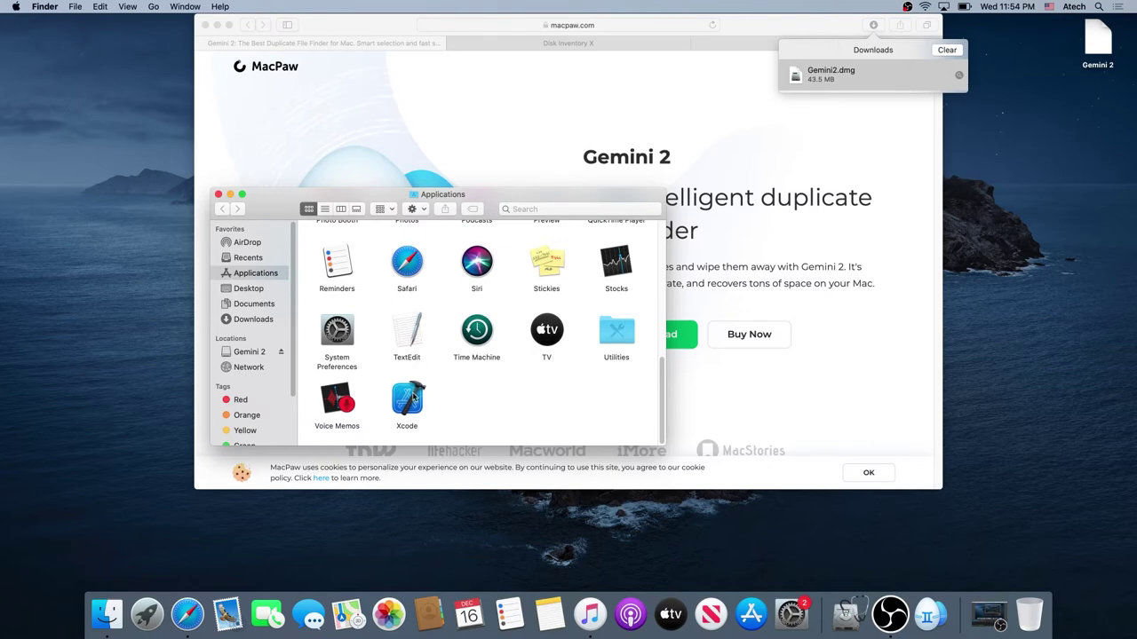
left_click_drag(413, 398, 1045, 615)
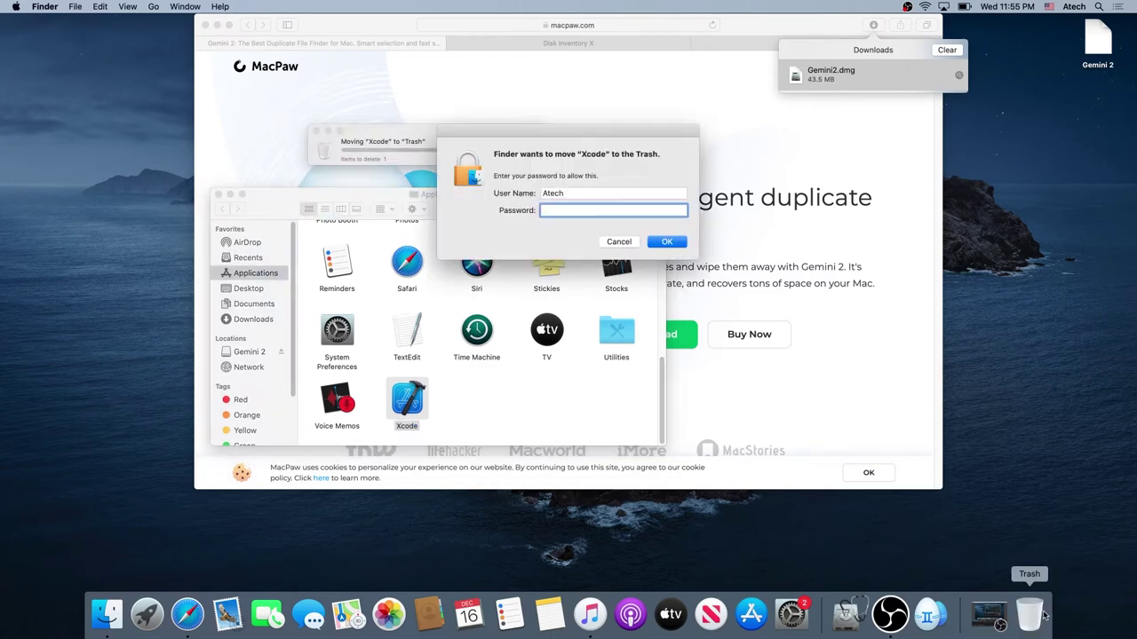
type("*********")
left_click(667, 241)
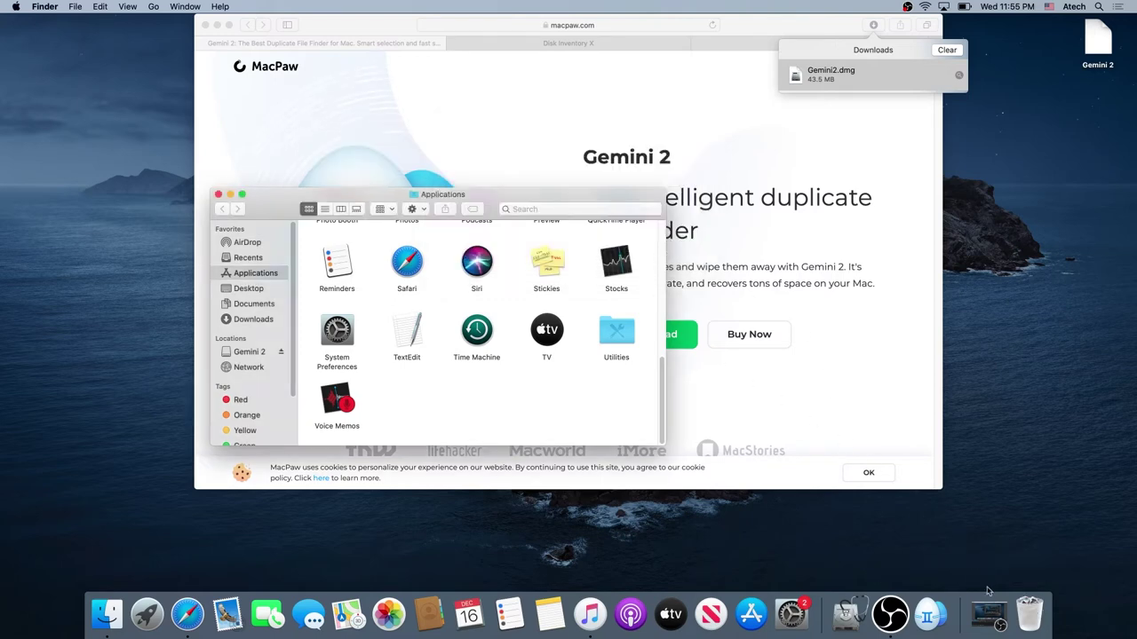
left_click(1030, 613)
Start erasing Xcode from the Trash, then bring up Go to Folder with ~/Library.
left_click(780, 135)
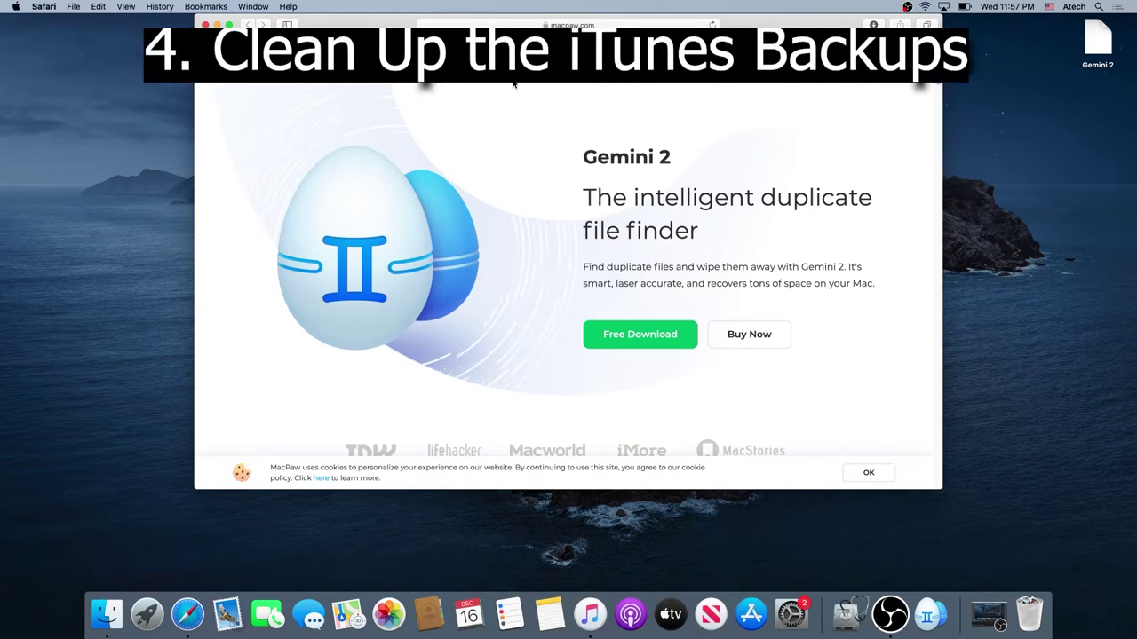
left_click(133, 45)
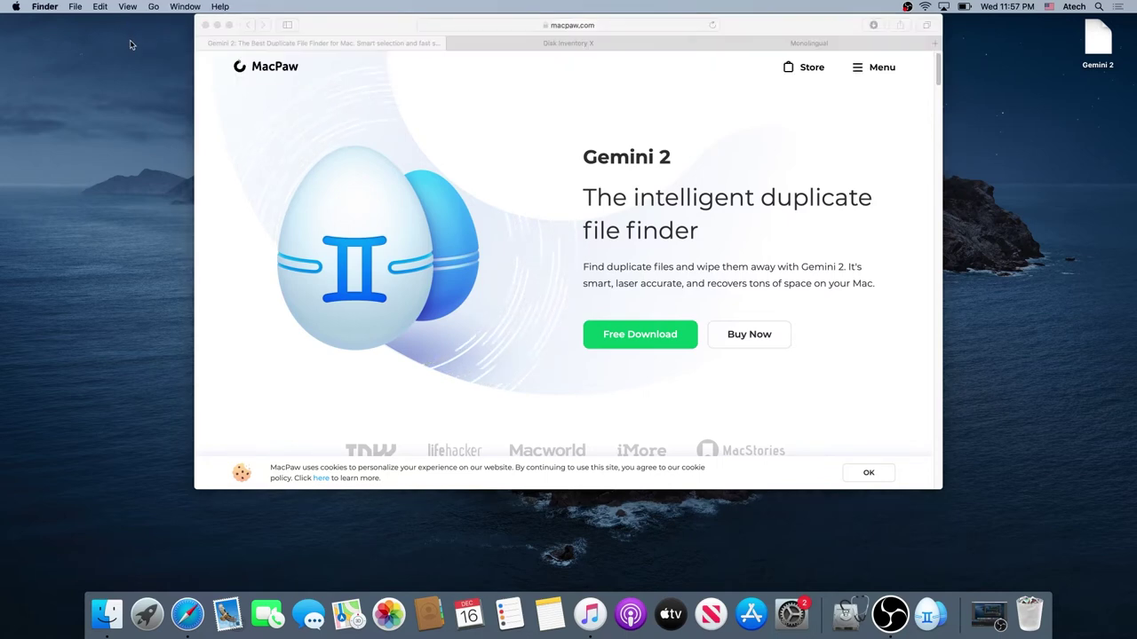
left_click(154, 7)
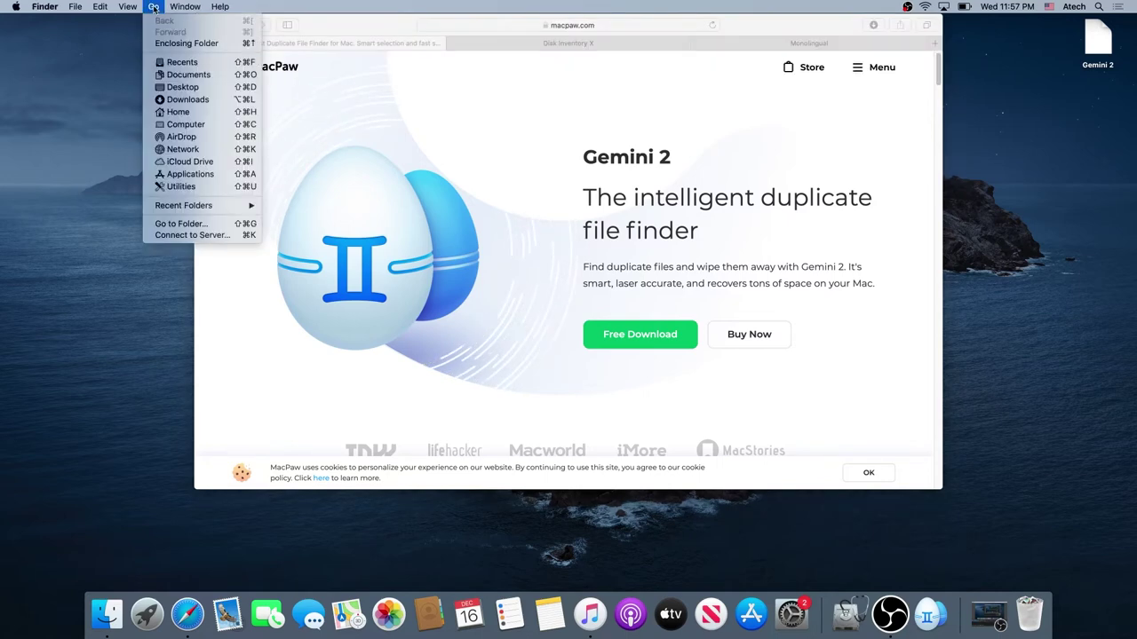
left_click(203, 229)
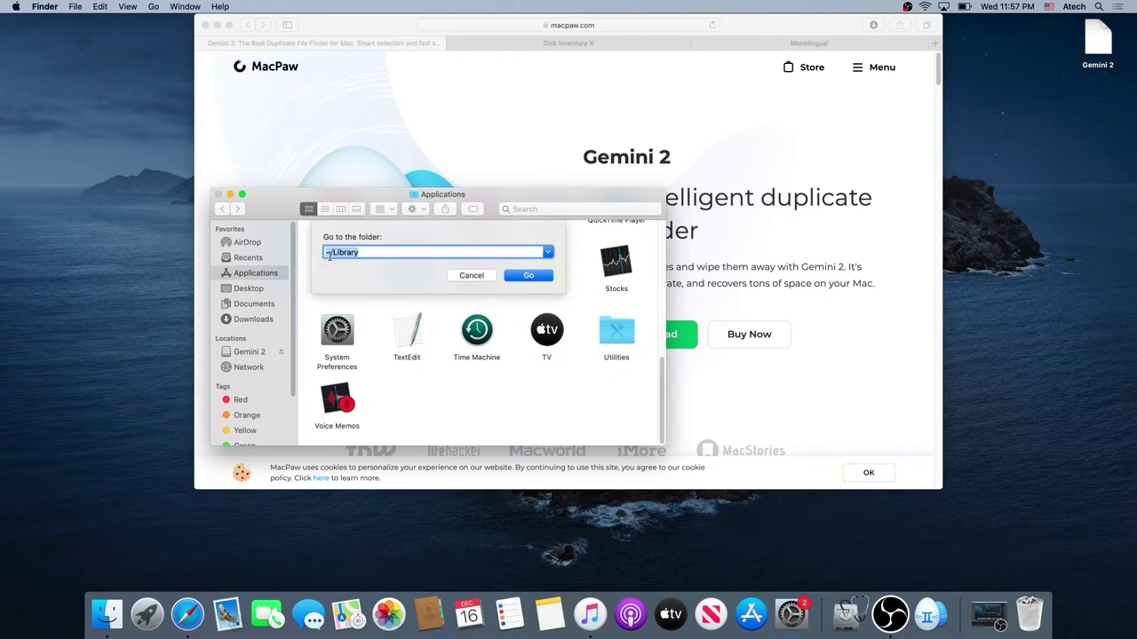
Navigate from ~/Library into Application Support › MobileSync › Backup.
left_click(543, 279)
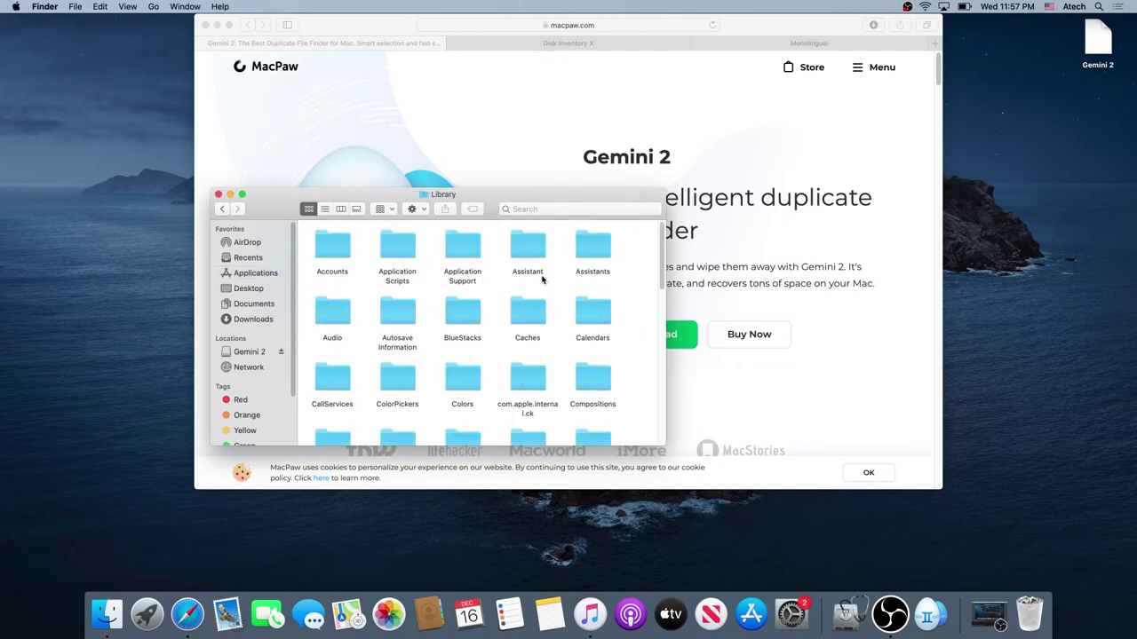
double_click(463, 249)
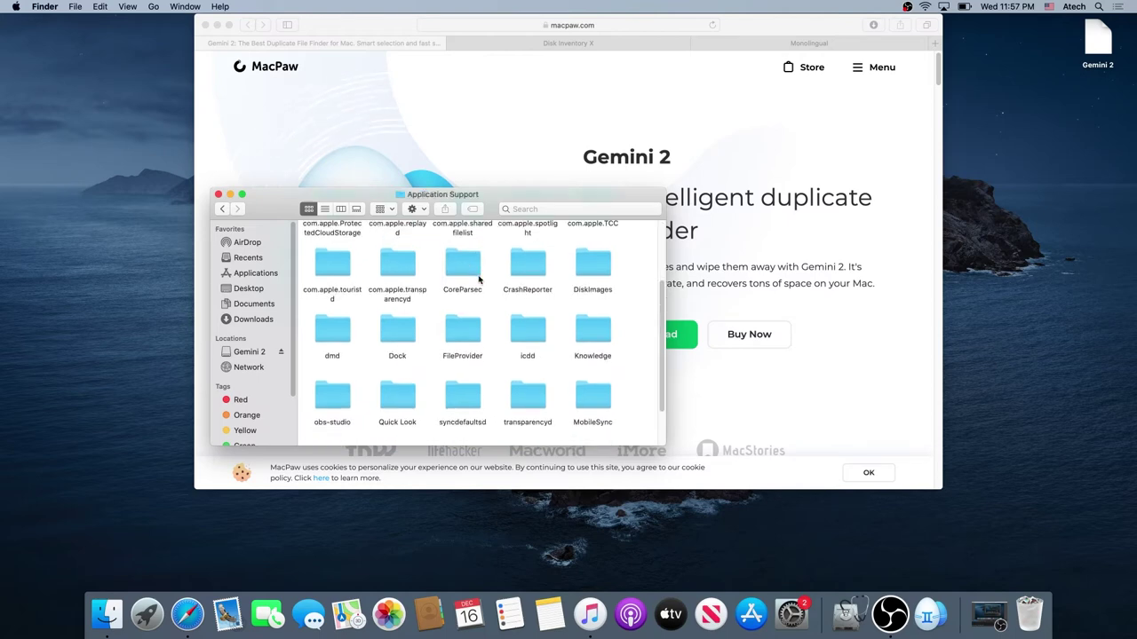
double_click(593, 400)
double_click(335, 250)
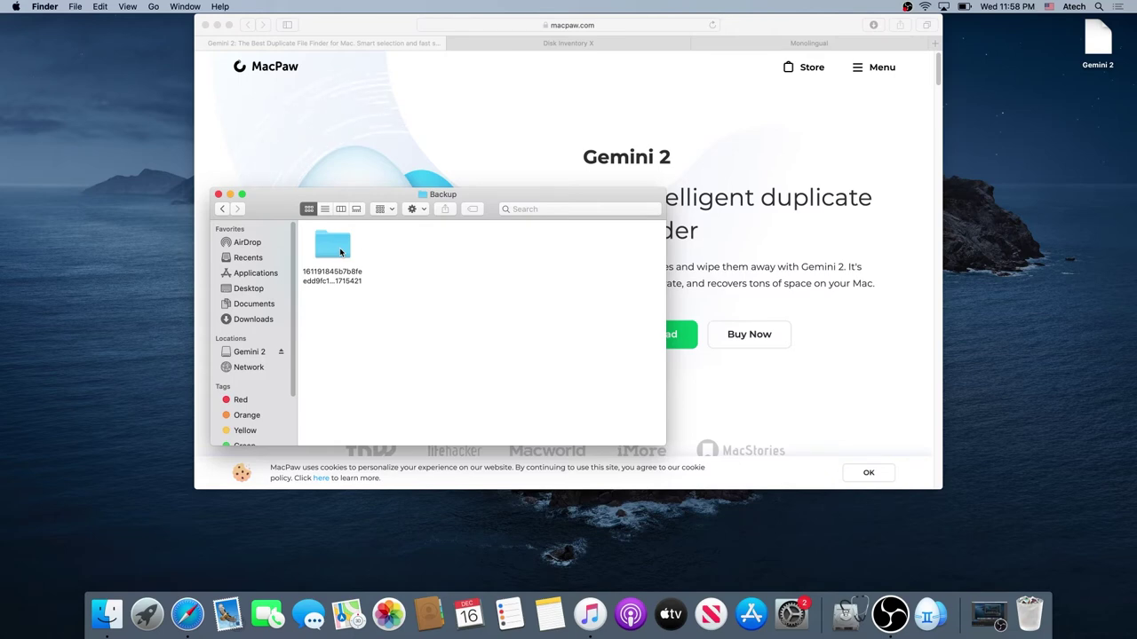
Check the size and details of the hash-named backup folder with Get Info.
left_click(340, 253)
right_click(340, 249)
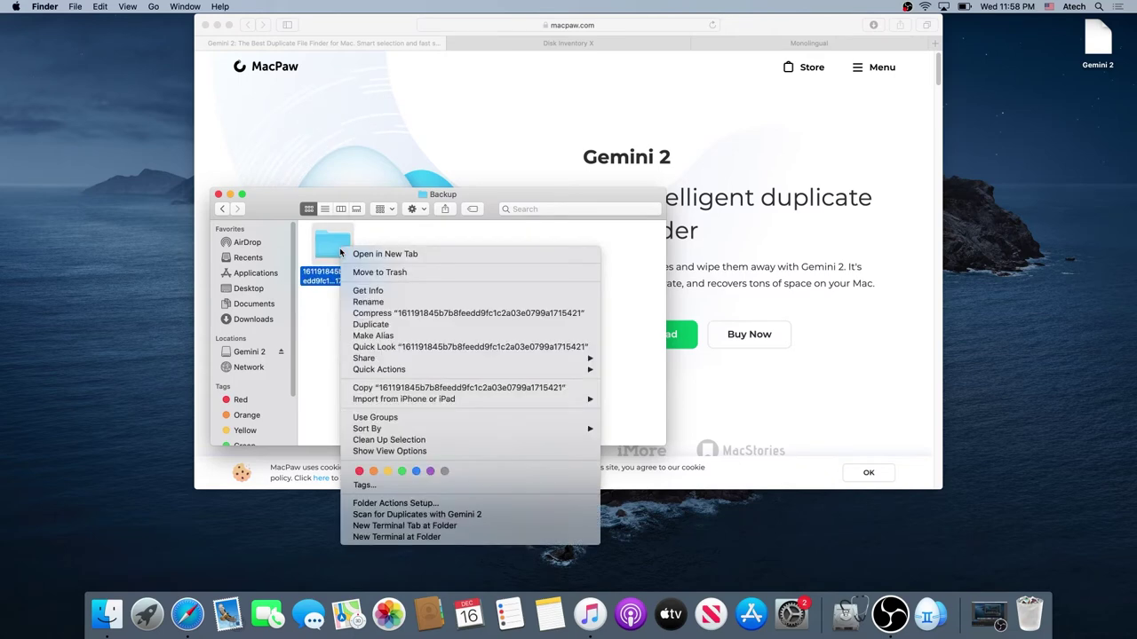
left_click(381, 292)
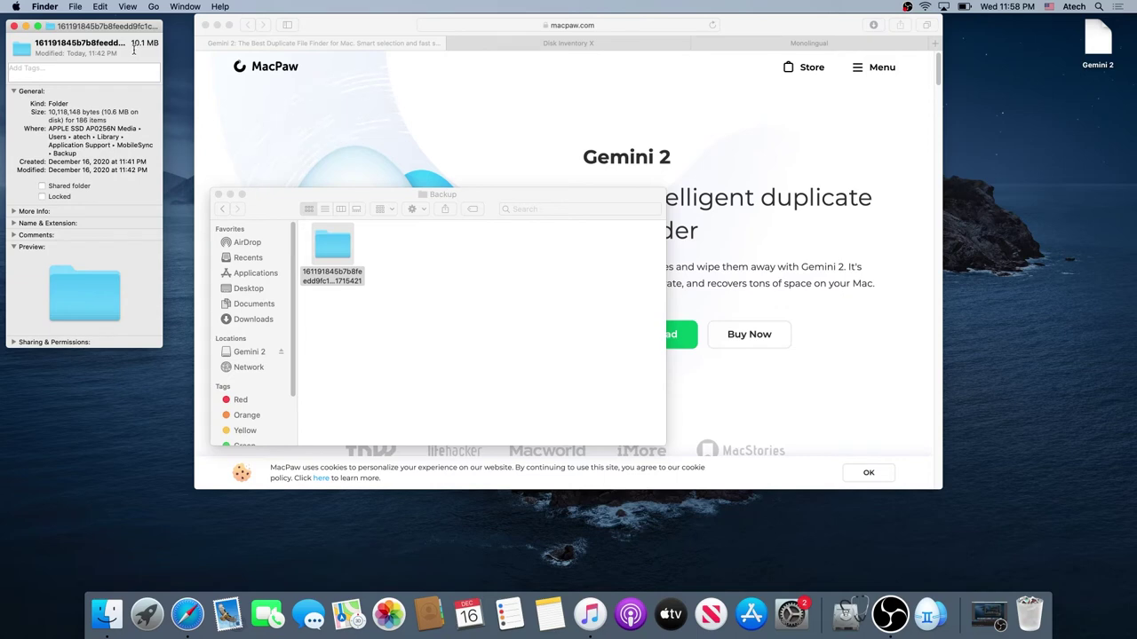
left_click(14, 27)
Move the device backup folder to the Trash and reopen Go to Folder with ~/Library.
right_click(338, 263)
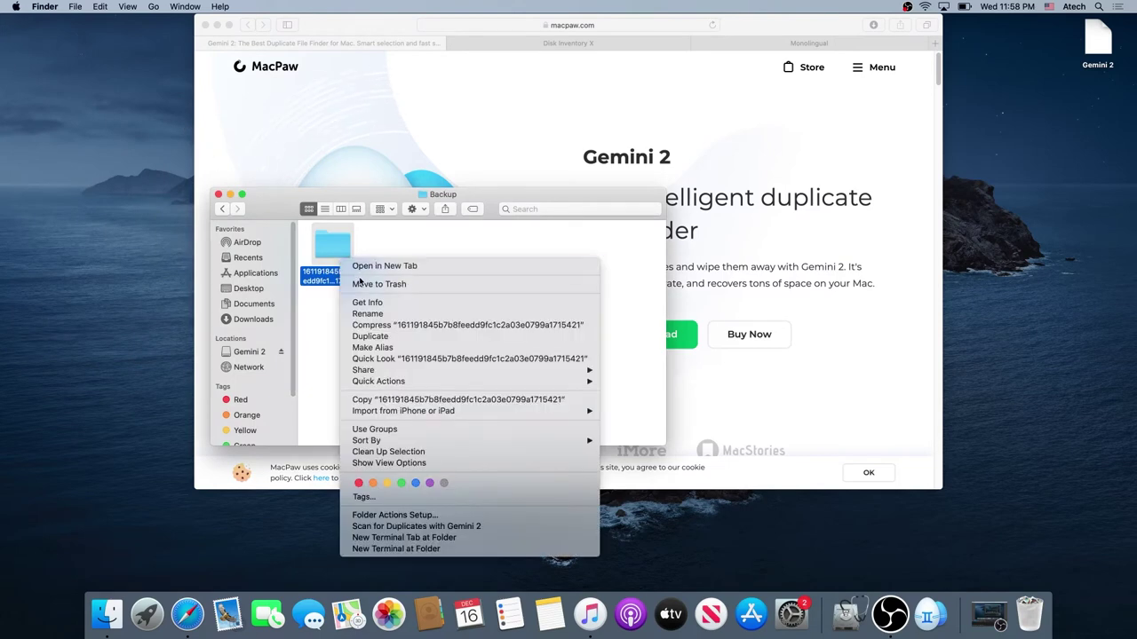
left_click(340, 260)
left_click_drag(340, 259, 1031, 611)
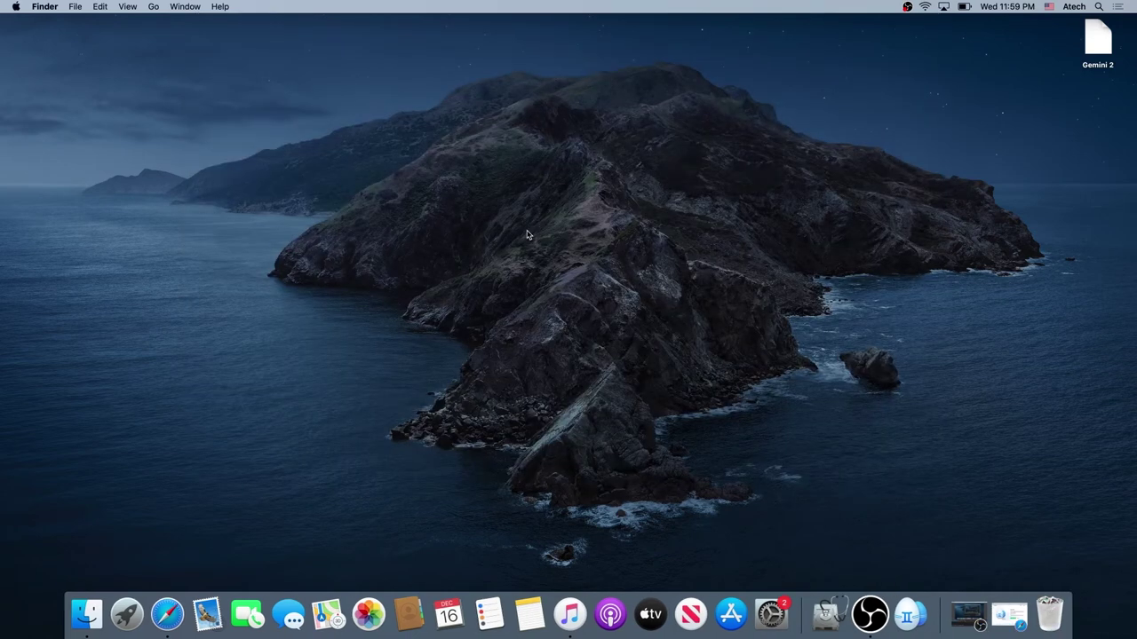
left_click(152, 8)
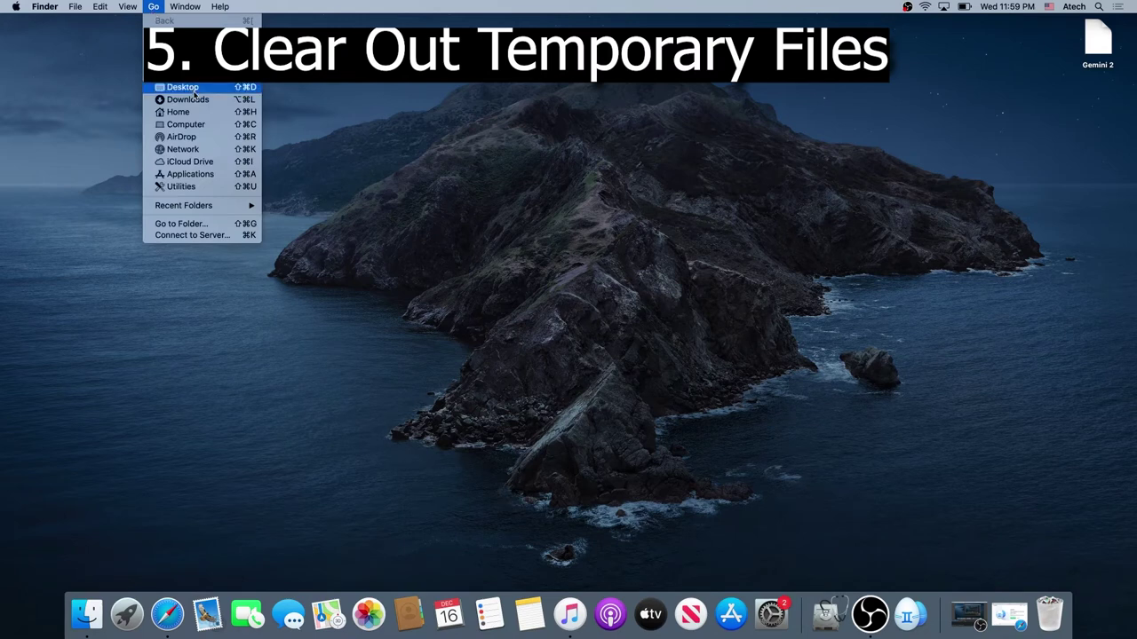
left_click(181, 224)
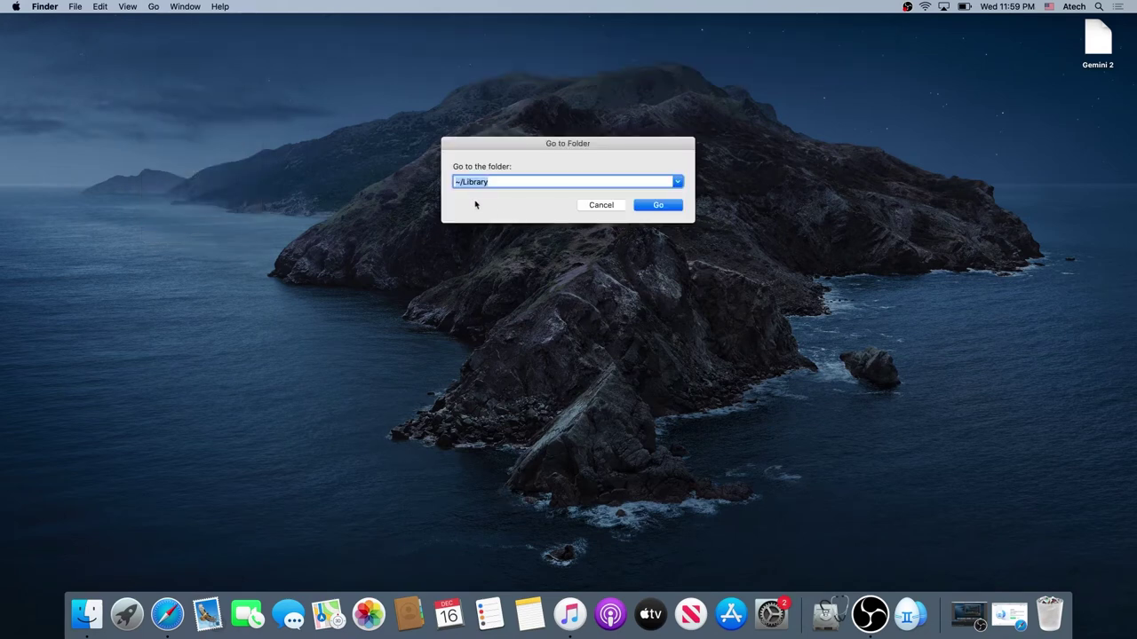
Select everything in ~/Library/Caches and drag it all to the Trash.
left_click(655, 207)
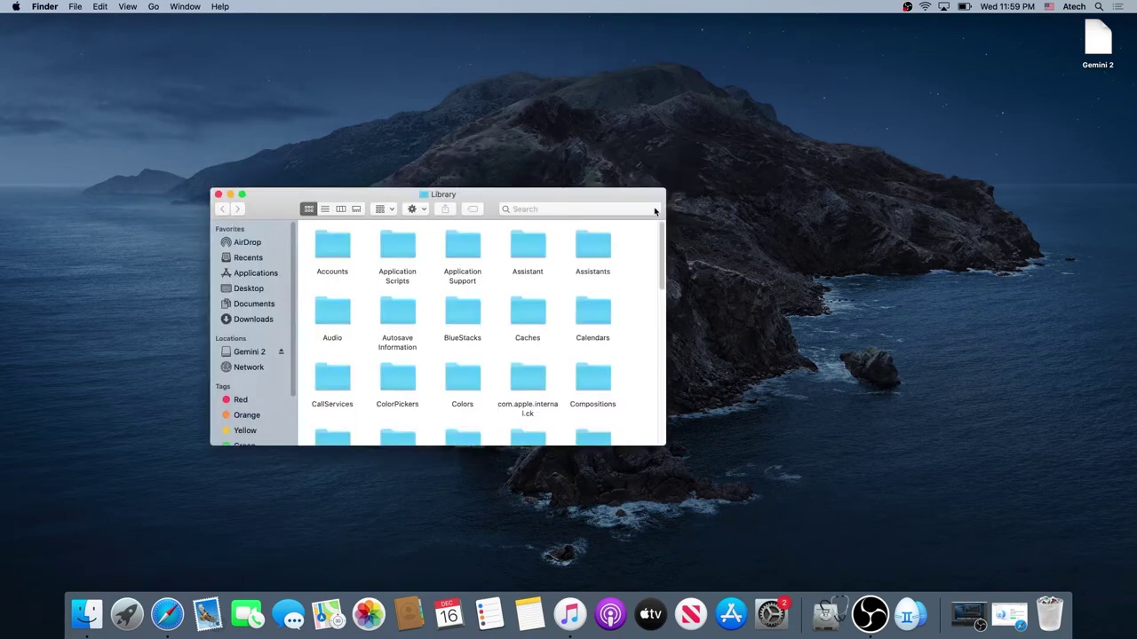
double_click(528, 312)
scroll(527, 317, "down", 5)
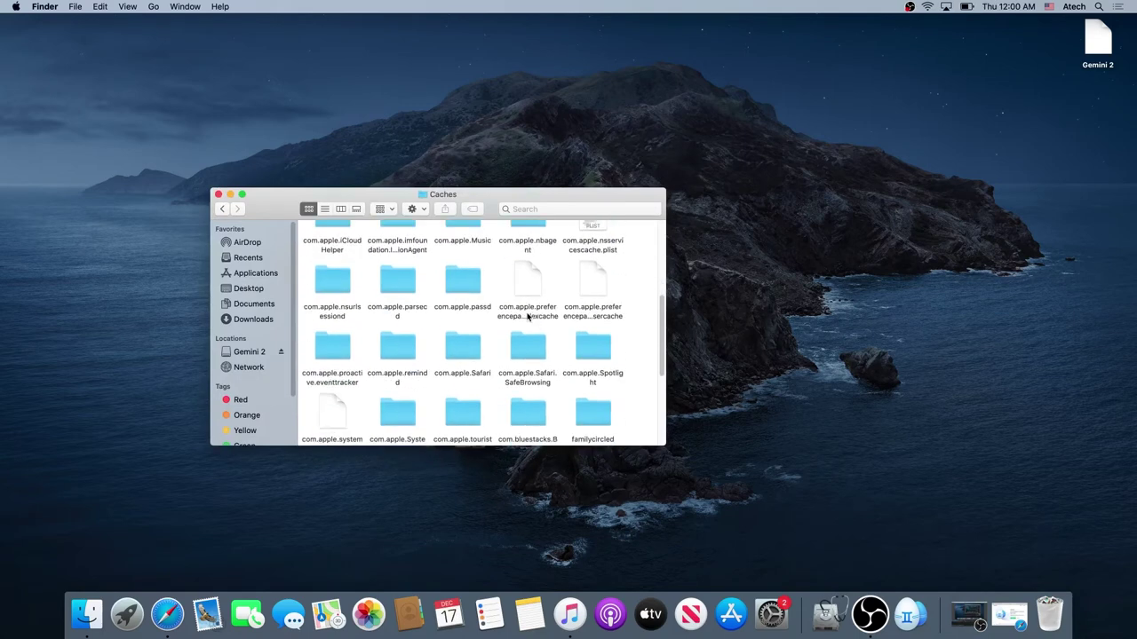
scroll(528, 317, "up", 5)
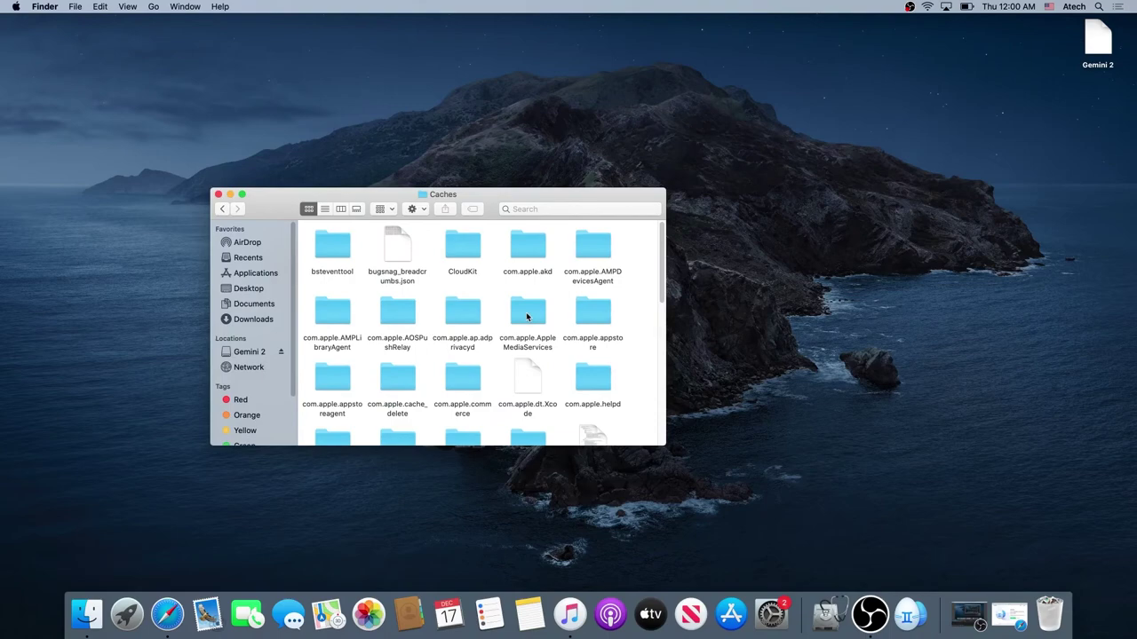
left_click_drag(636, 259, 300, 480)
left_click_drag(402, 335, 1050, 612)
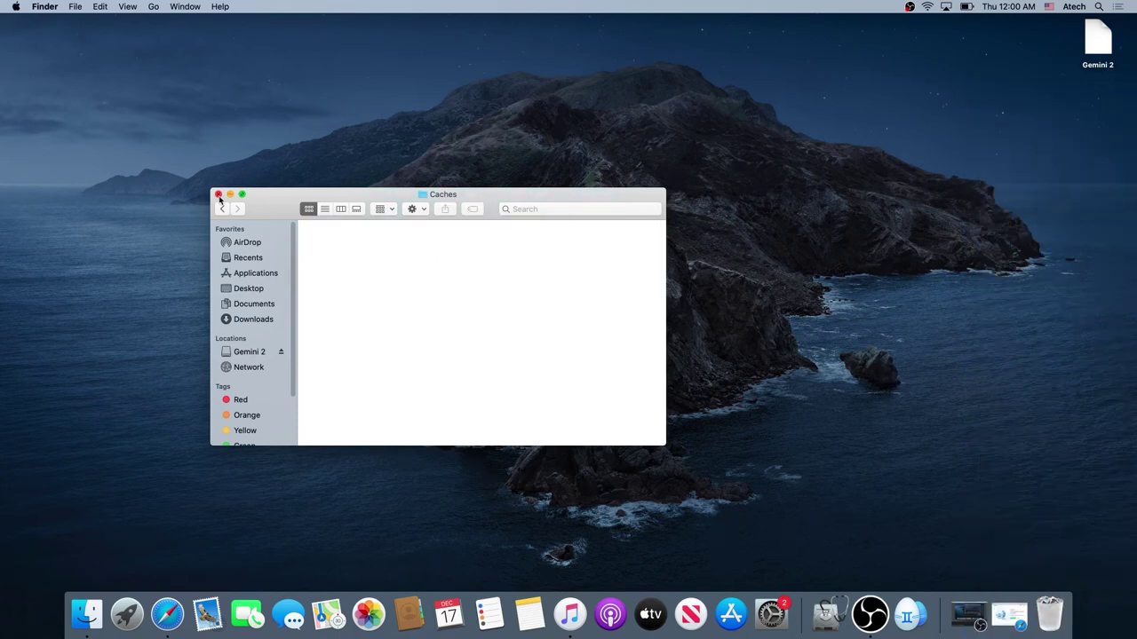
left_click(218, 195)
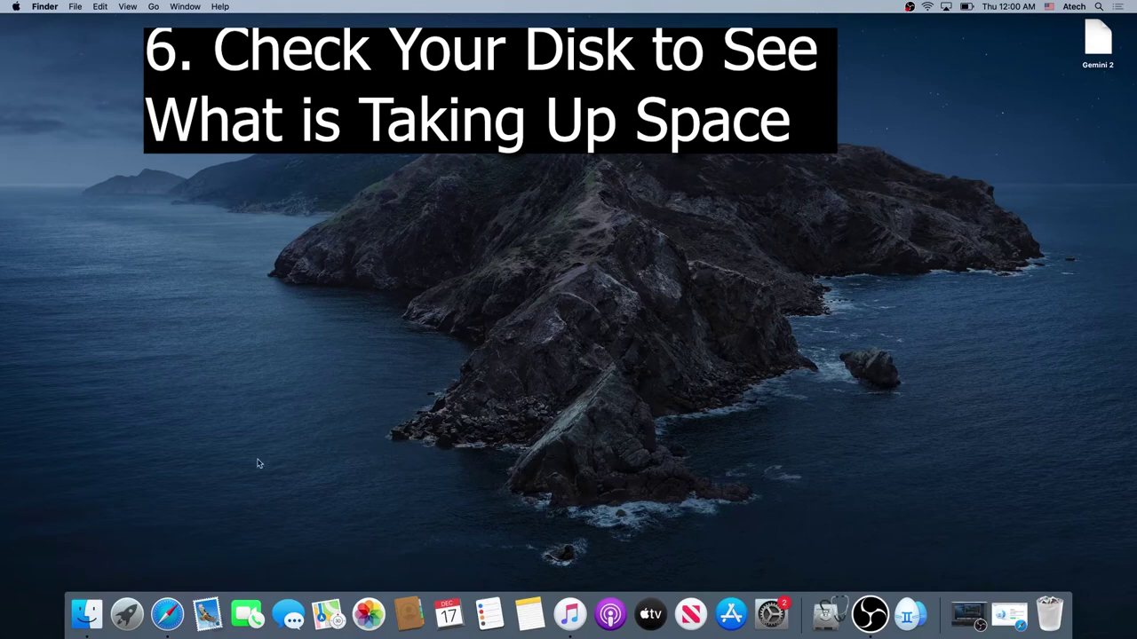
Download Disk Inventory X 1.3.dmg (7.1 MB) from the derlien.com Disk Inventory X page in Safari.
left_click(166, 609)
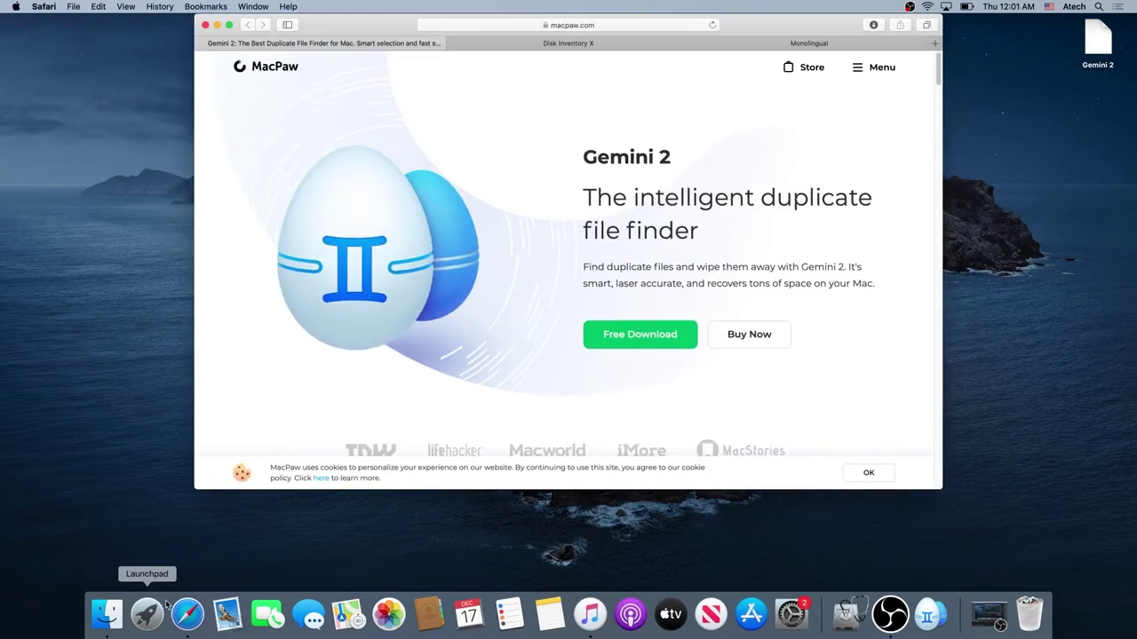
left_click(567, 45)
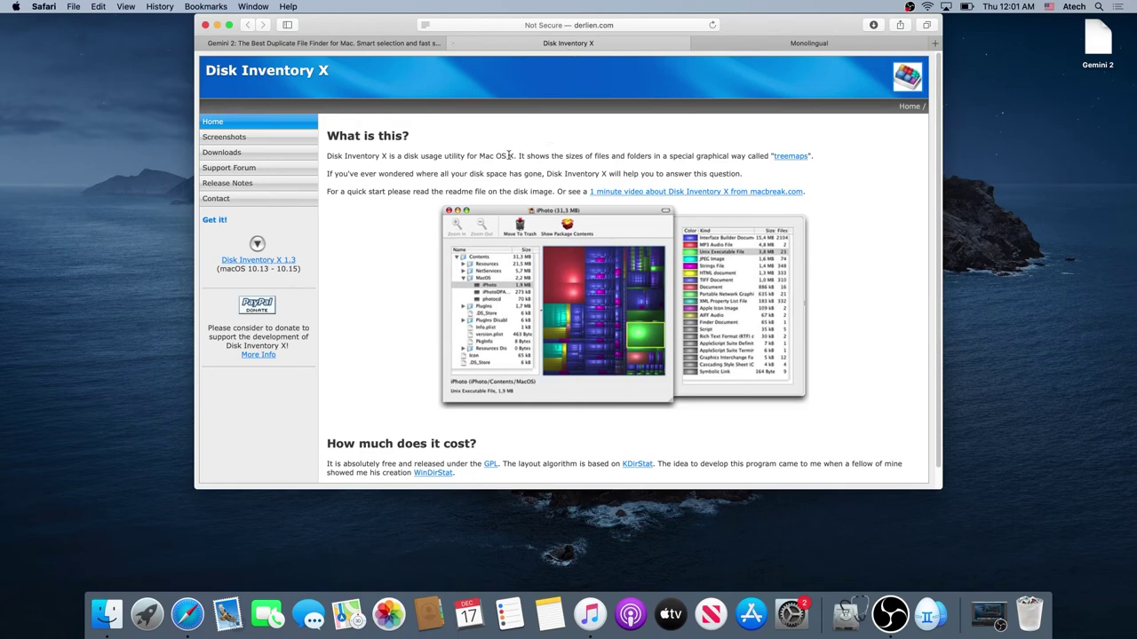
left_click(274, 261)
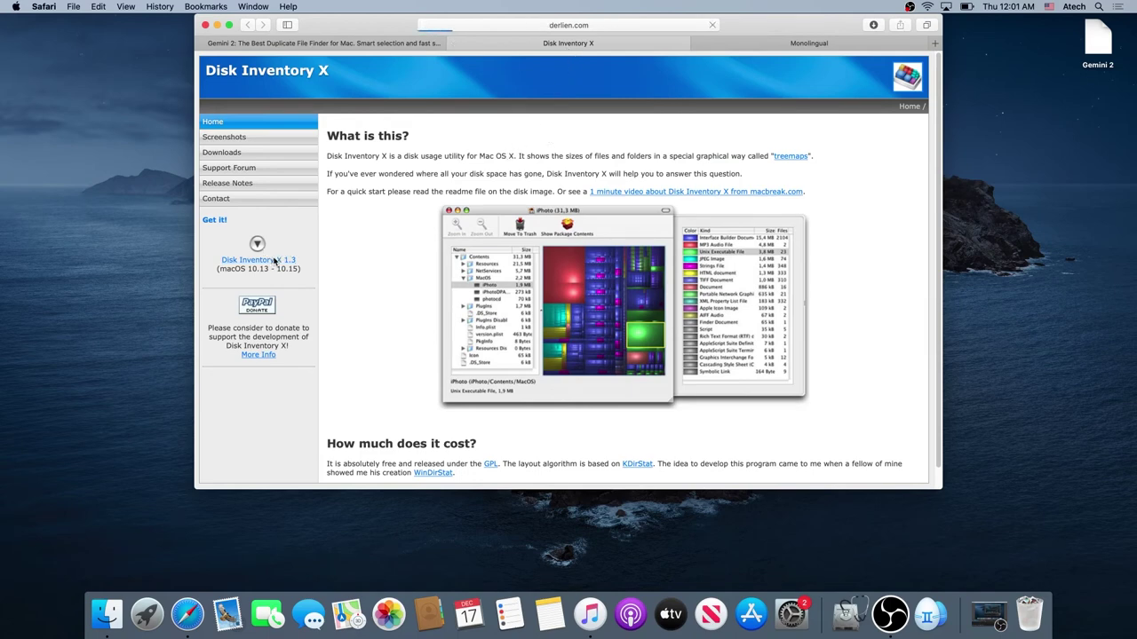
left_click(873, 25)
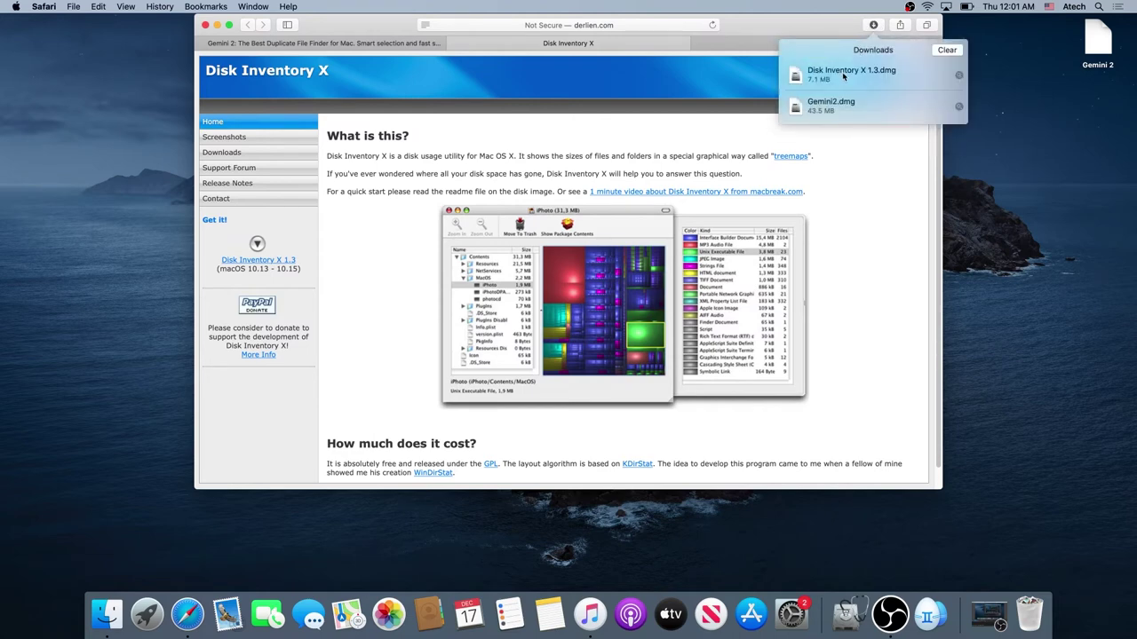
Mount the Disk Inventory X 1.3 image and try launching the app, dismissing the unidentified-developer warning.
double_click(843, 77)
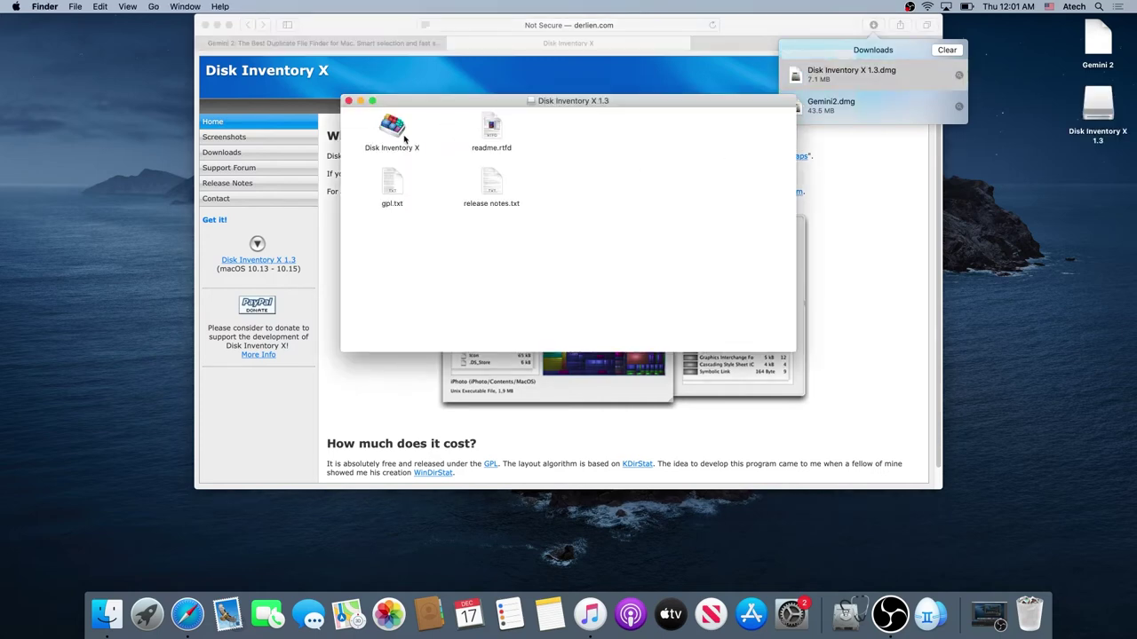
left_click(400, 135)
double_click(400, 135)
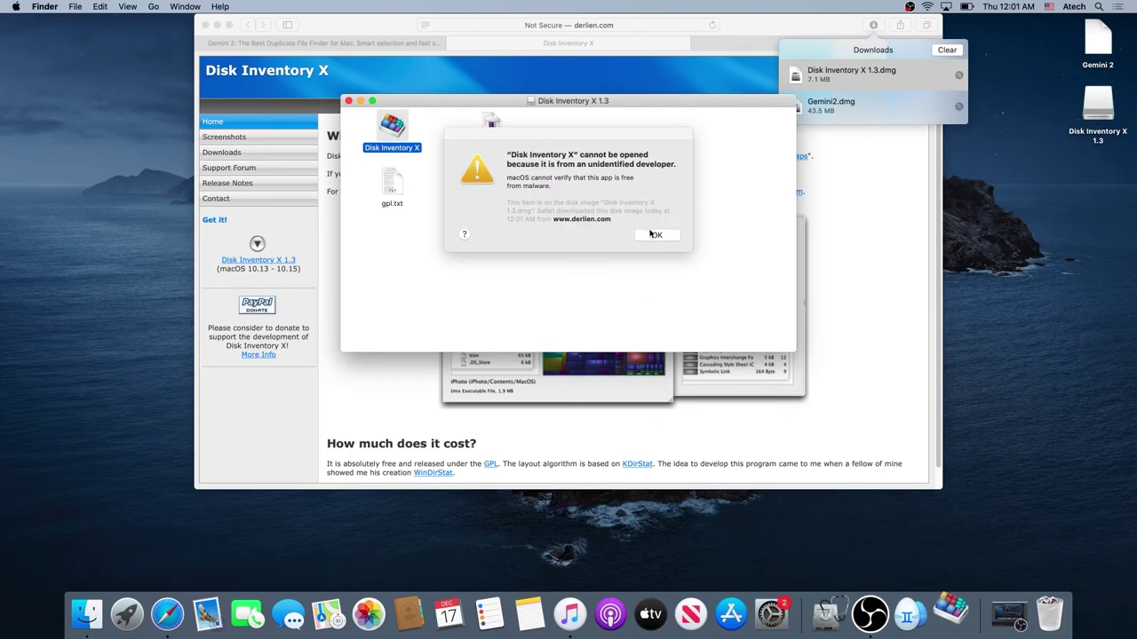
left_click(655, 236)
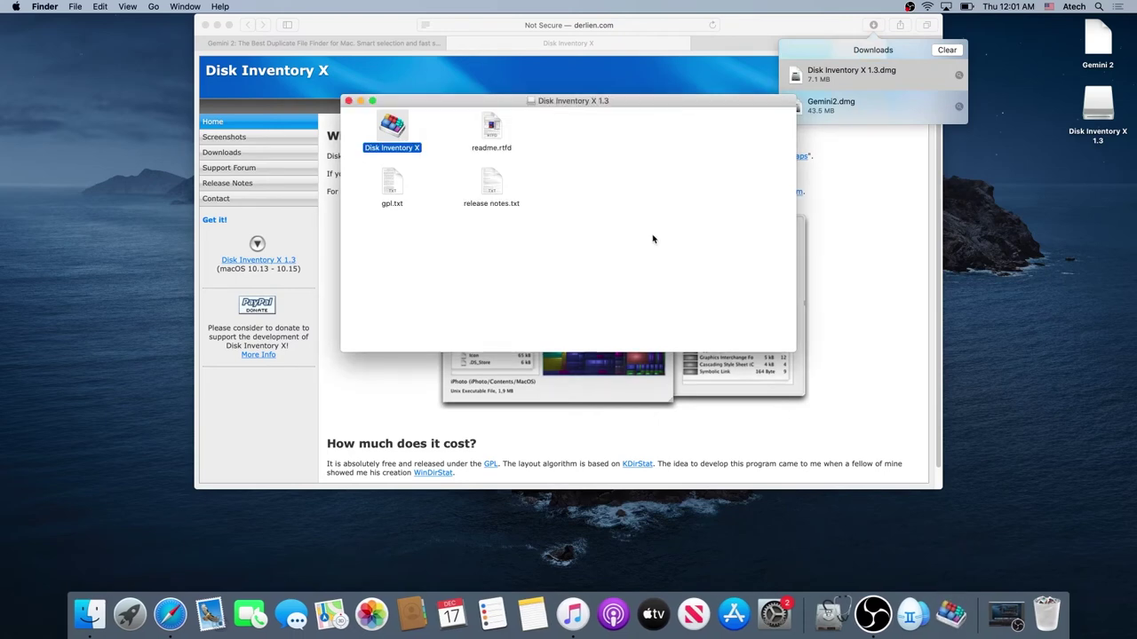
Unlock Security & Privacy with the admin password and allow Disk Inventory X through Open Anyway.
left_click(791, 613)
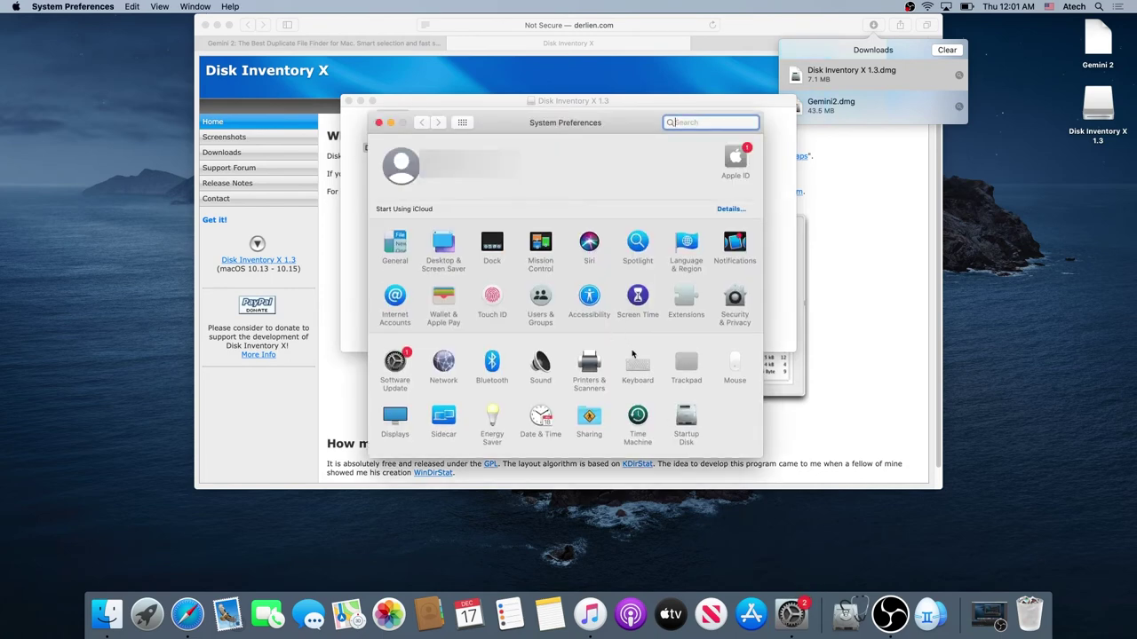
left_click(733, 306)
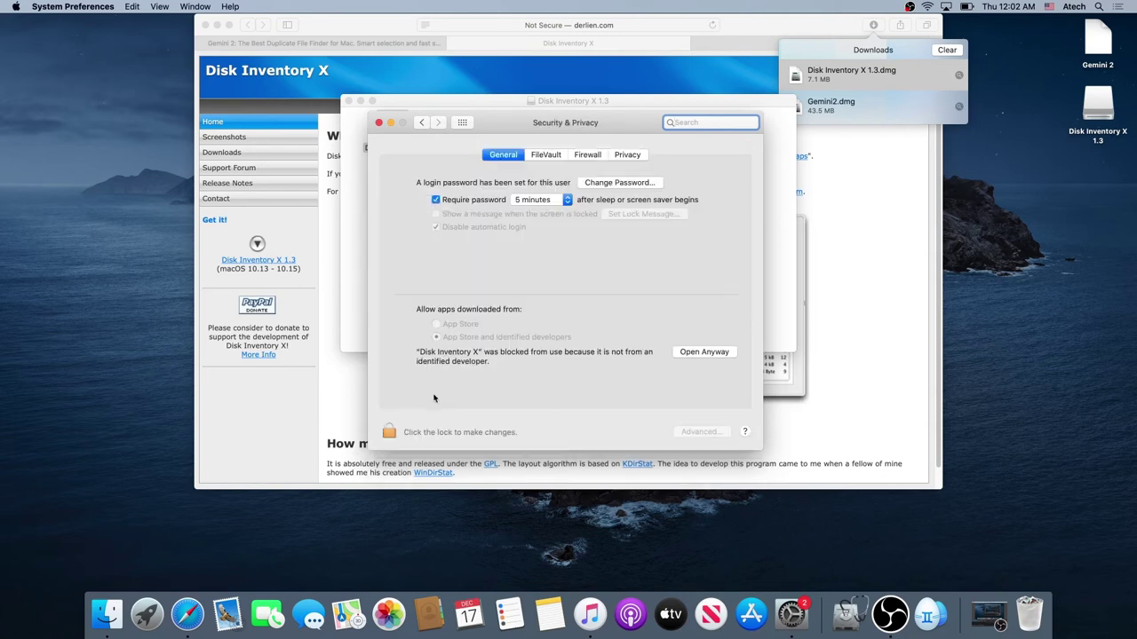
left_click(390, 432)
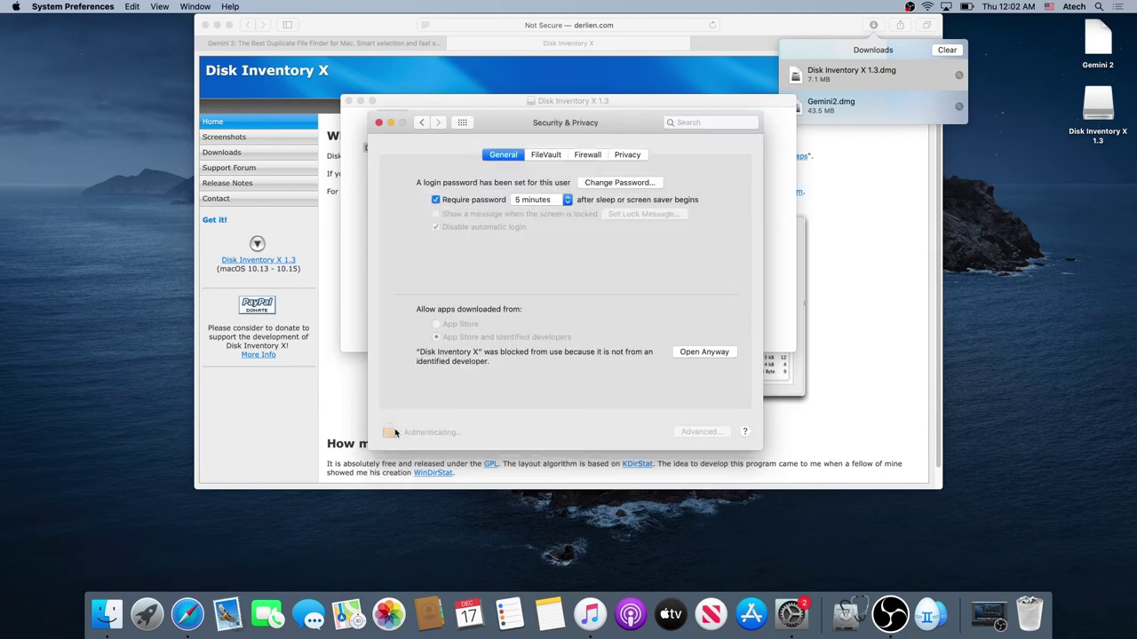
type("*********")
left_click(656, 242)
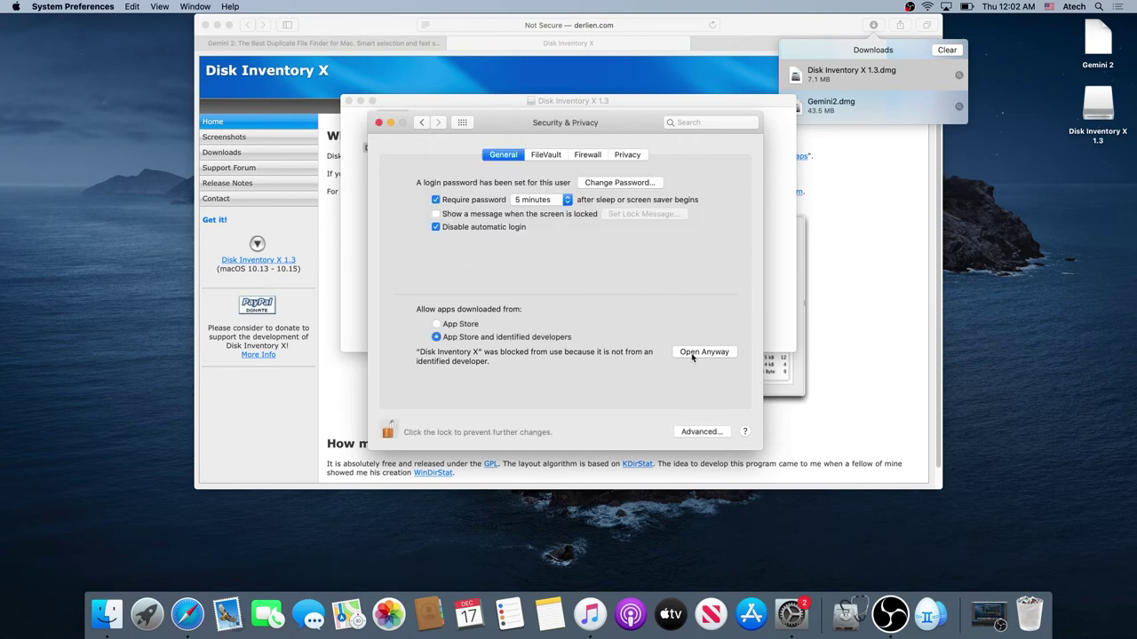
left_click(694, 354)
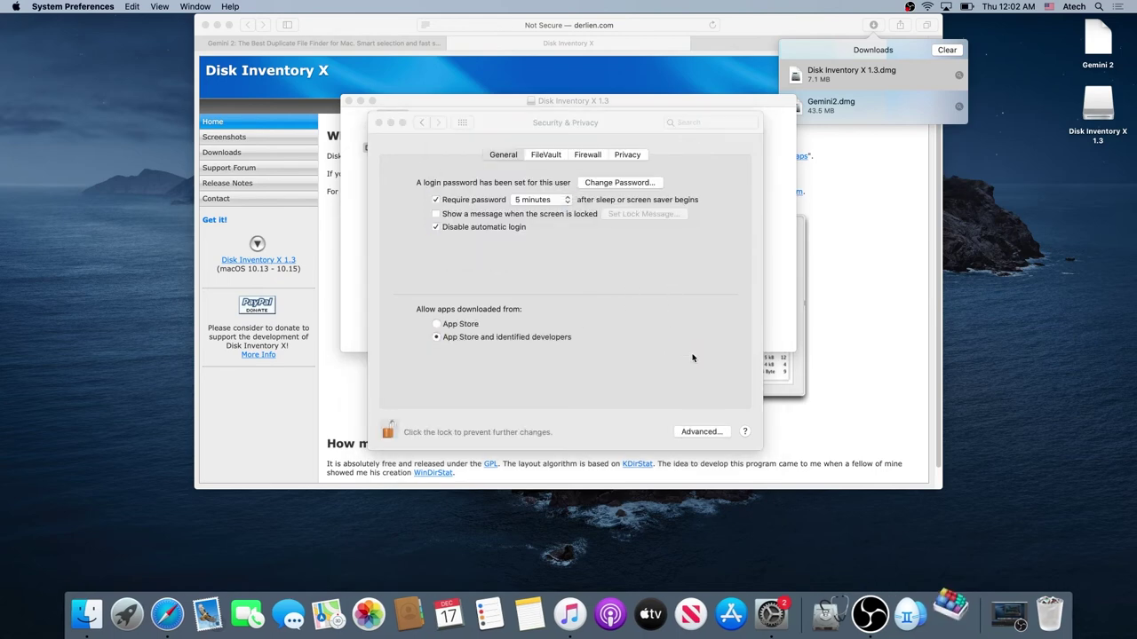
left_click(610, 257)
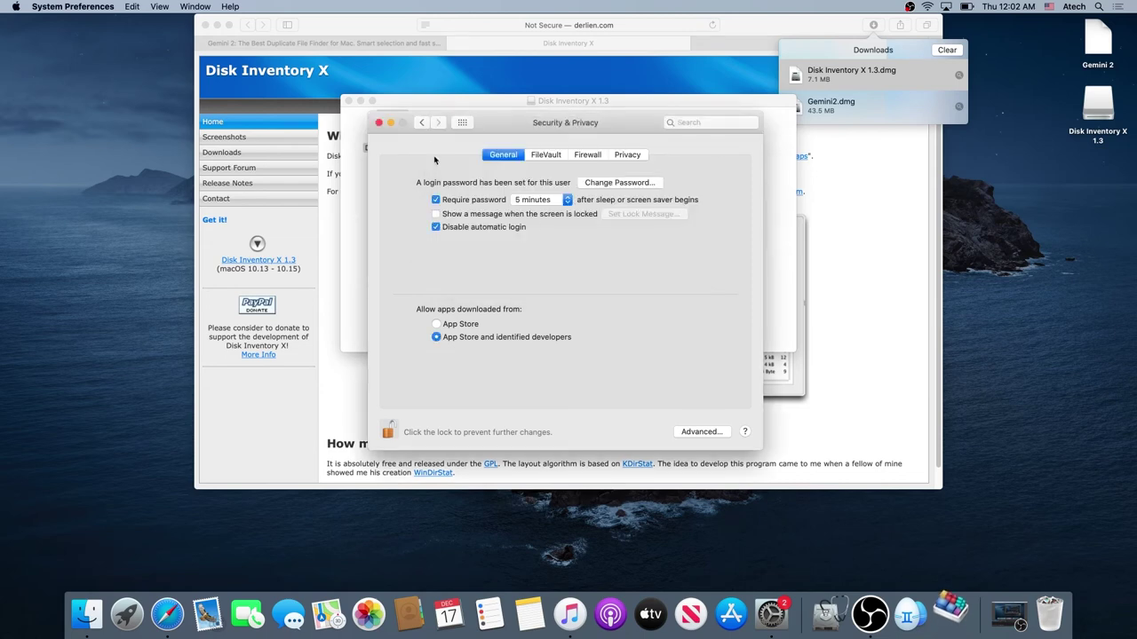
Dismiss the donation request and scan the APPLE SSD volume in Disk Inventory X.
left_click(381, 123)
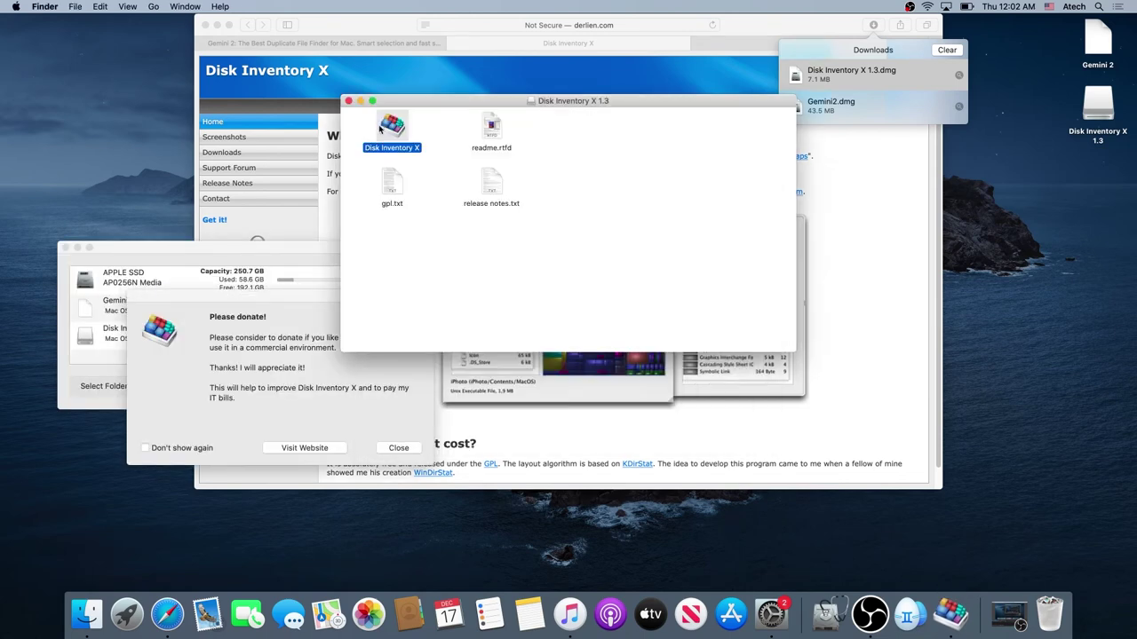
left_click(397, 447)
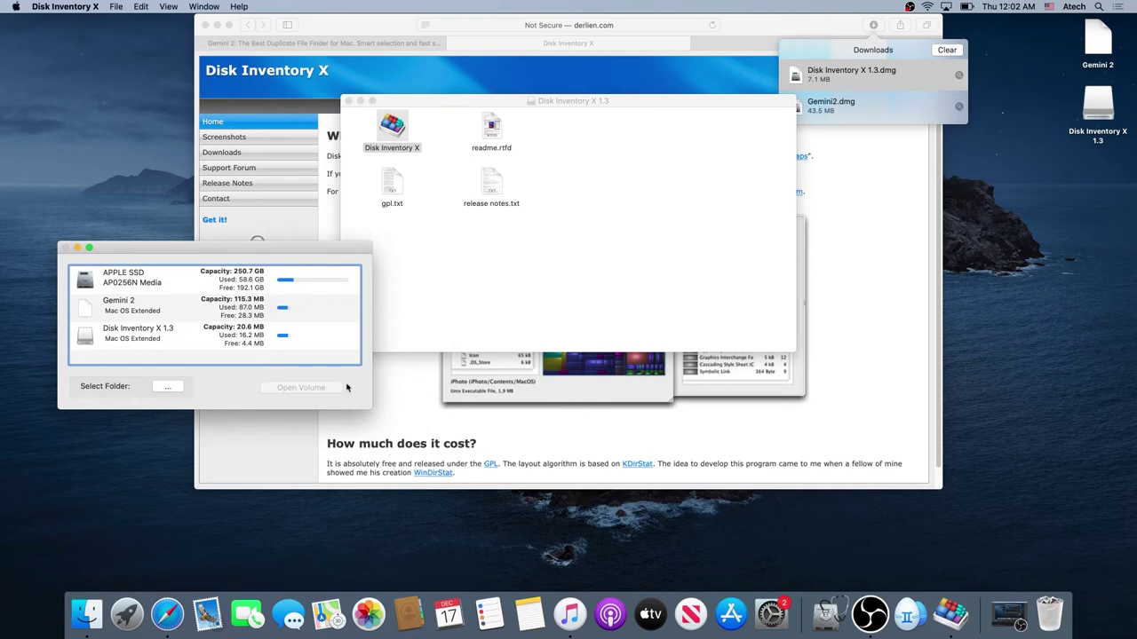
left_click(182, 282)
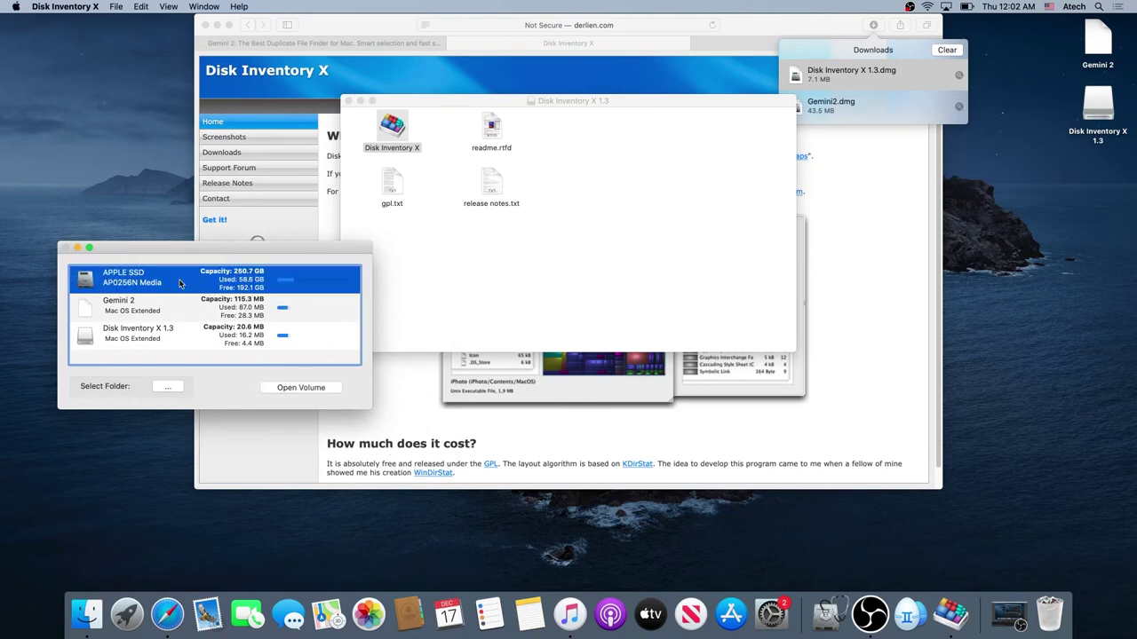
left_click(295, 388)
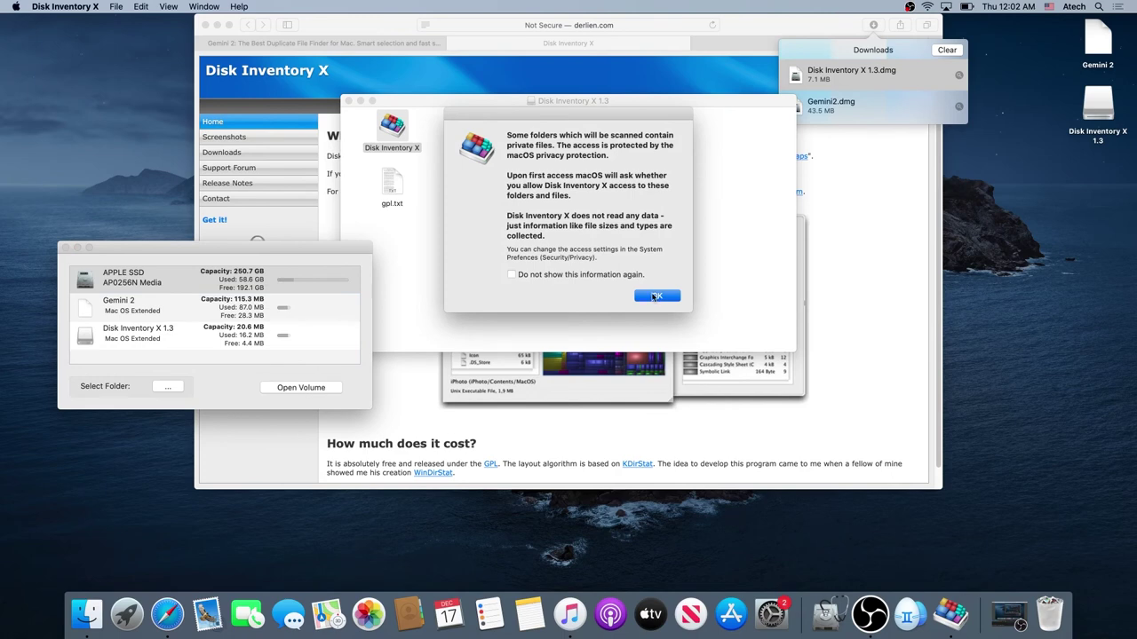
left_click(655, 297)
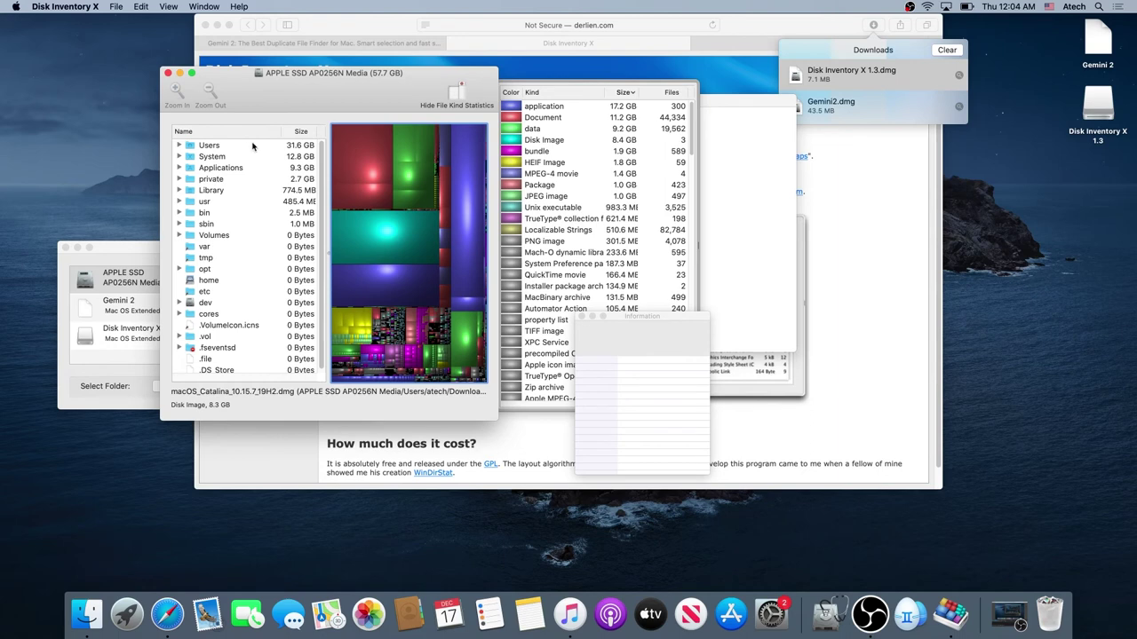
Expand the System folder, show its details and move the Information panel aside.
left_click(180, 157)
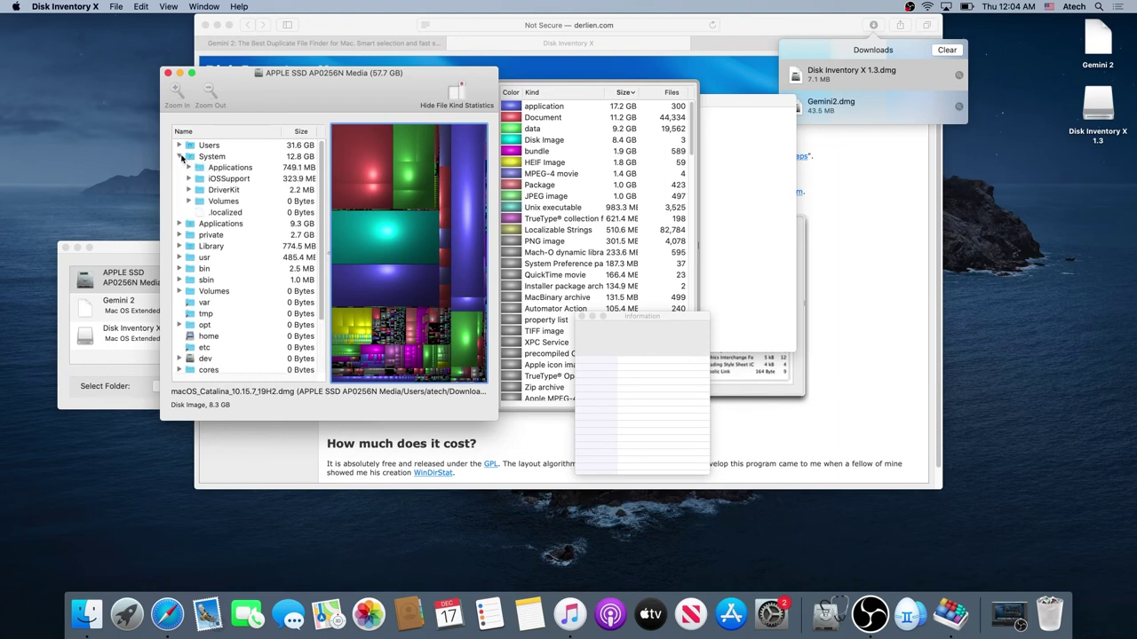
left_click(196, 158)
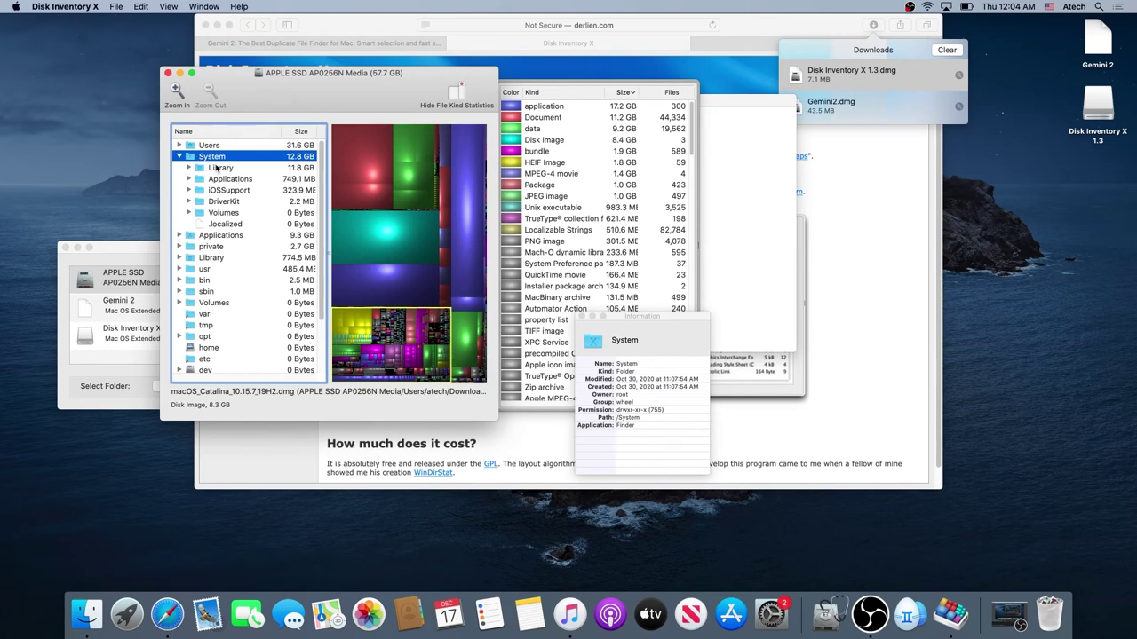
left_click_drag(640, 316, 780, 220)
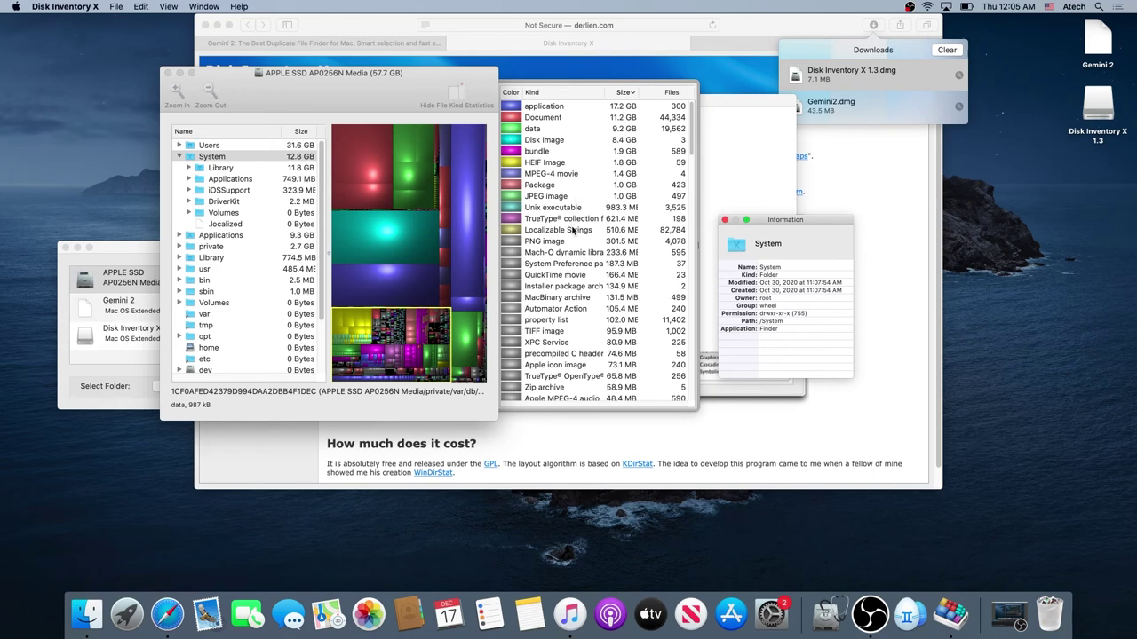
Back in Safari, download Monolingual version 1.8.2, allowing downloads from the site.
key("super+m")
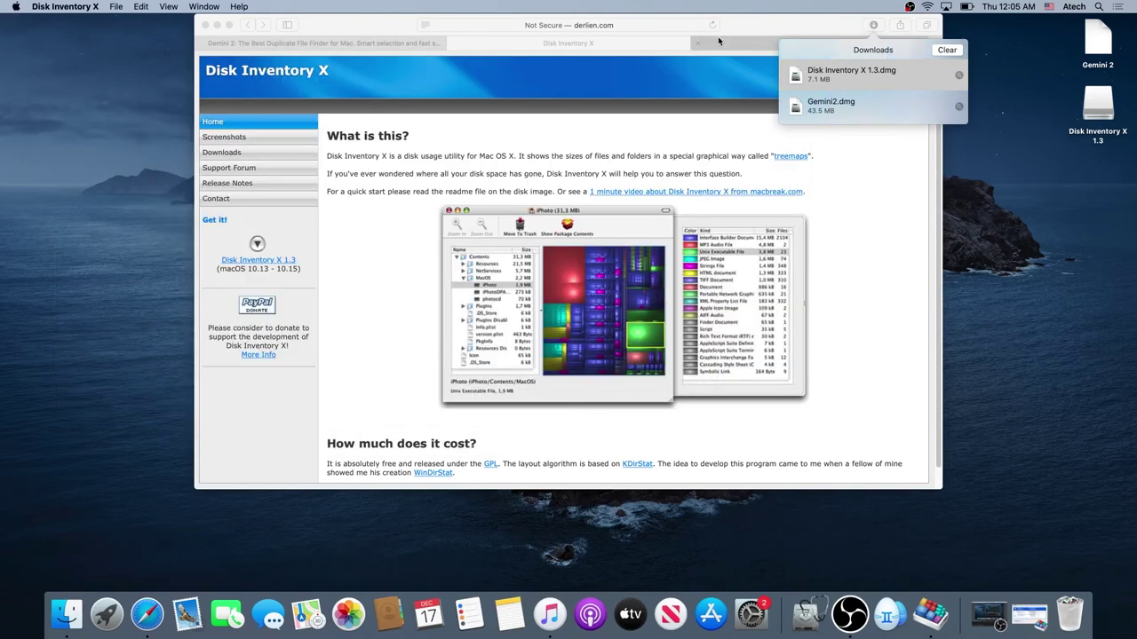
left_click(737, 37)
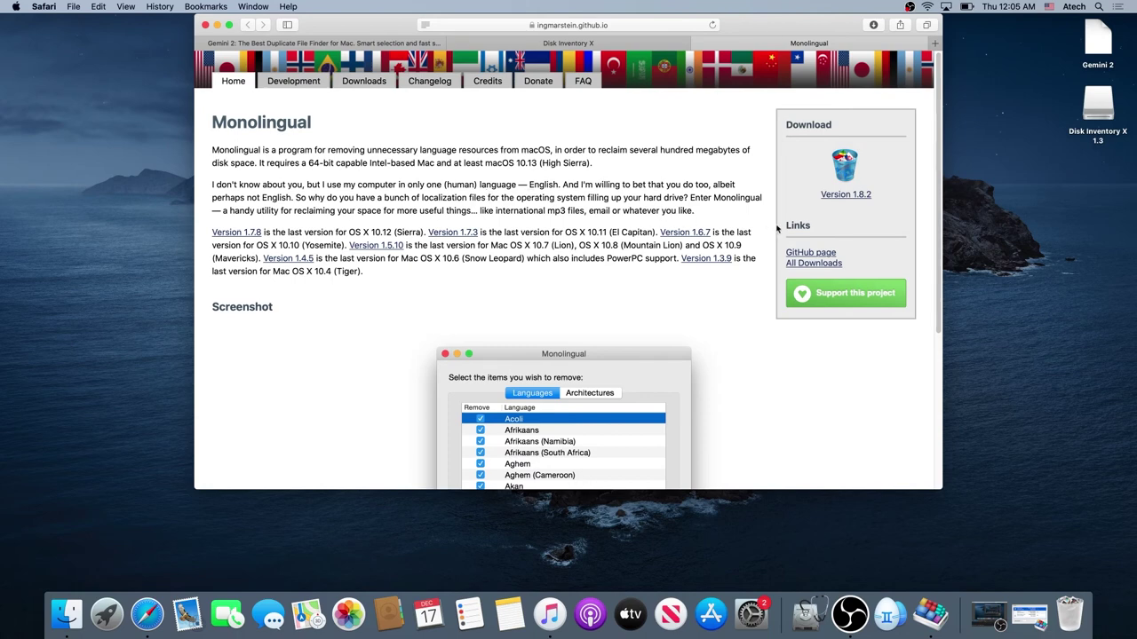
left_click(845, 194)
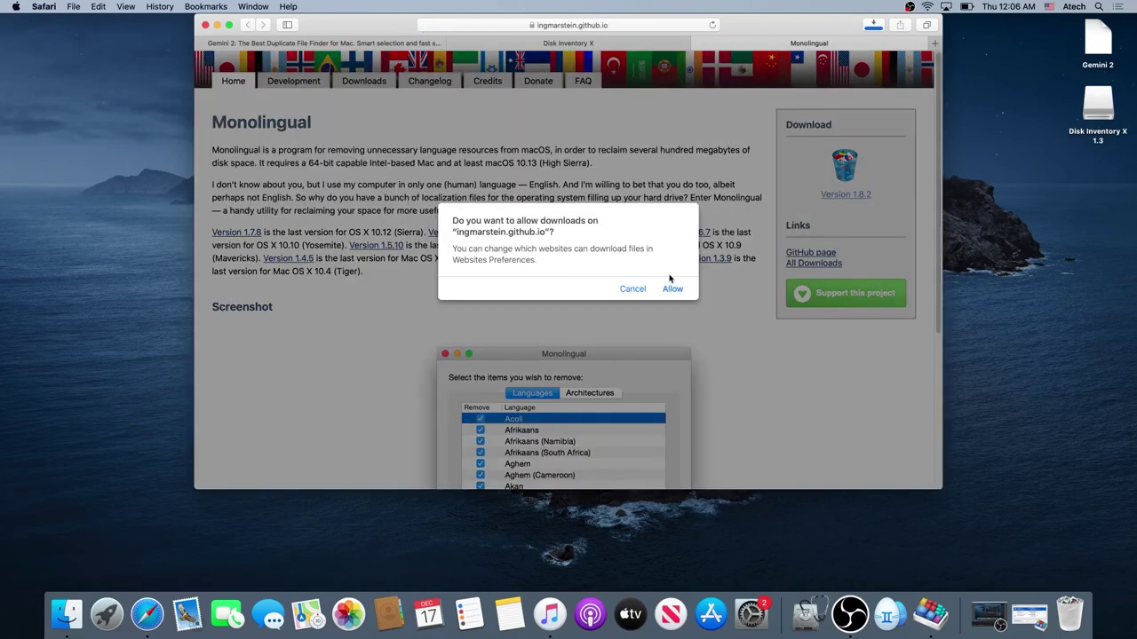
left_click(672, 290)
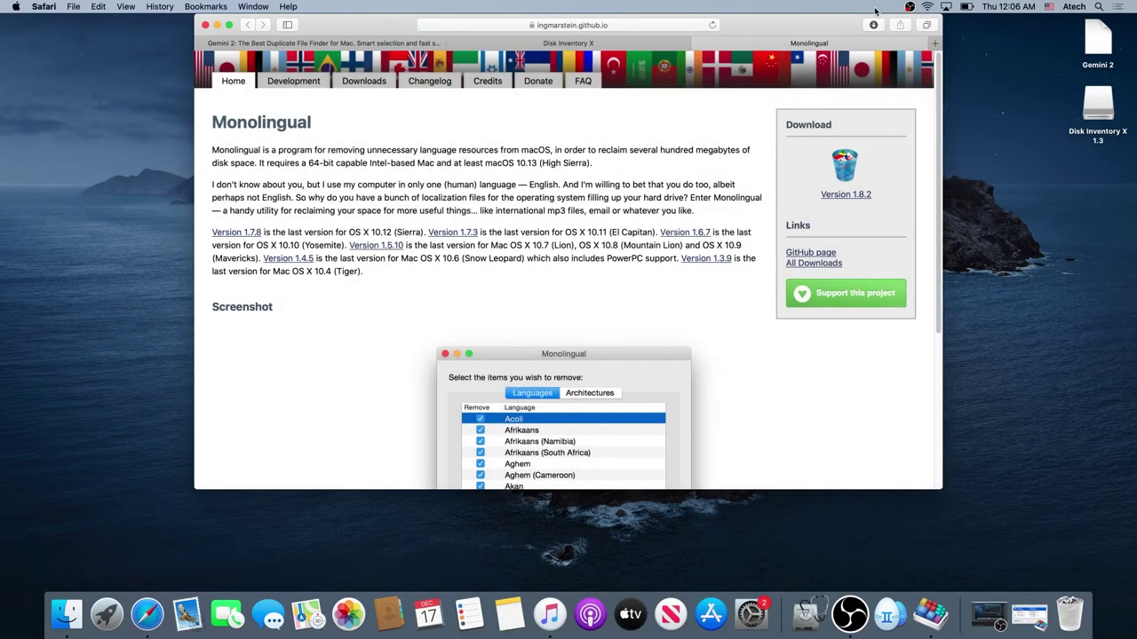
Open Monolingual-1.8.2.dmg from Safari's recent downloads list.
left_click(873, 24)
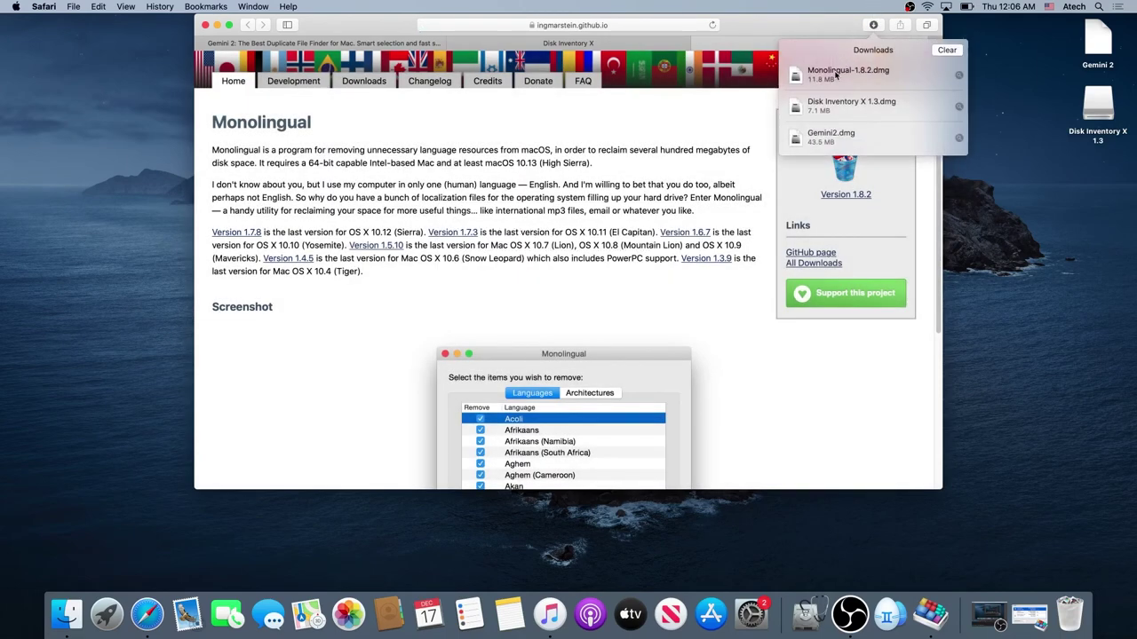
left_click(835, 75)
double_click(834, 75)
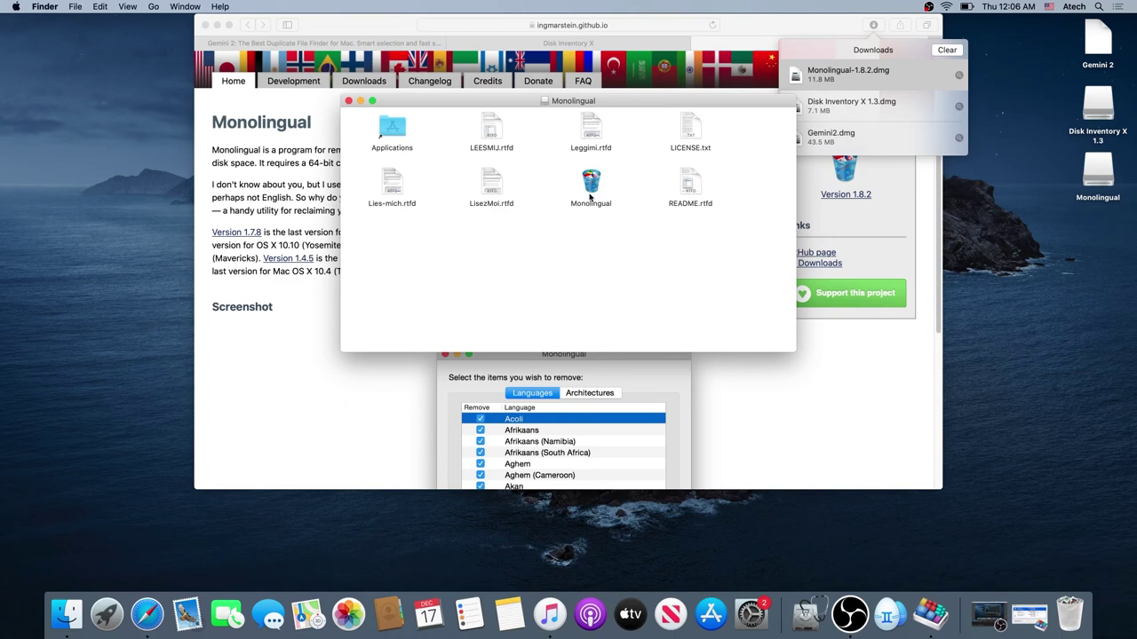
Launch Monolingual from the disk image, accepting the Internet-download warning.
double_click(590, 186)
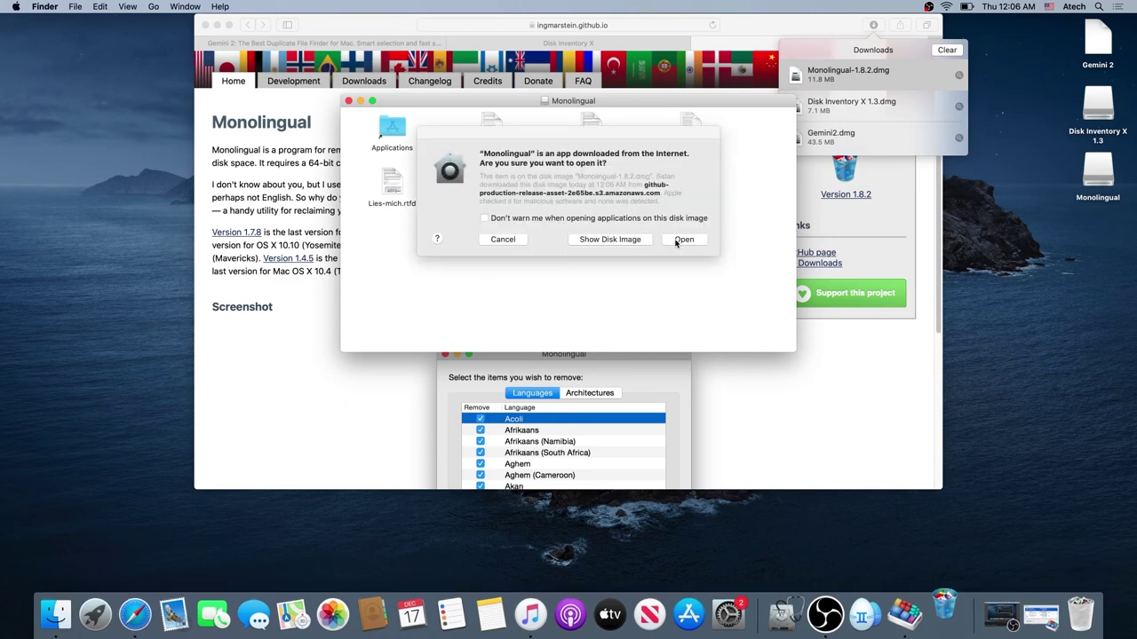
left_click(675, 240)
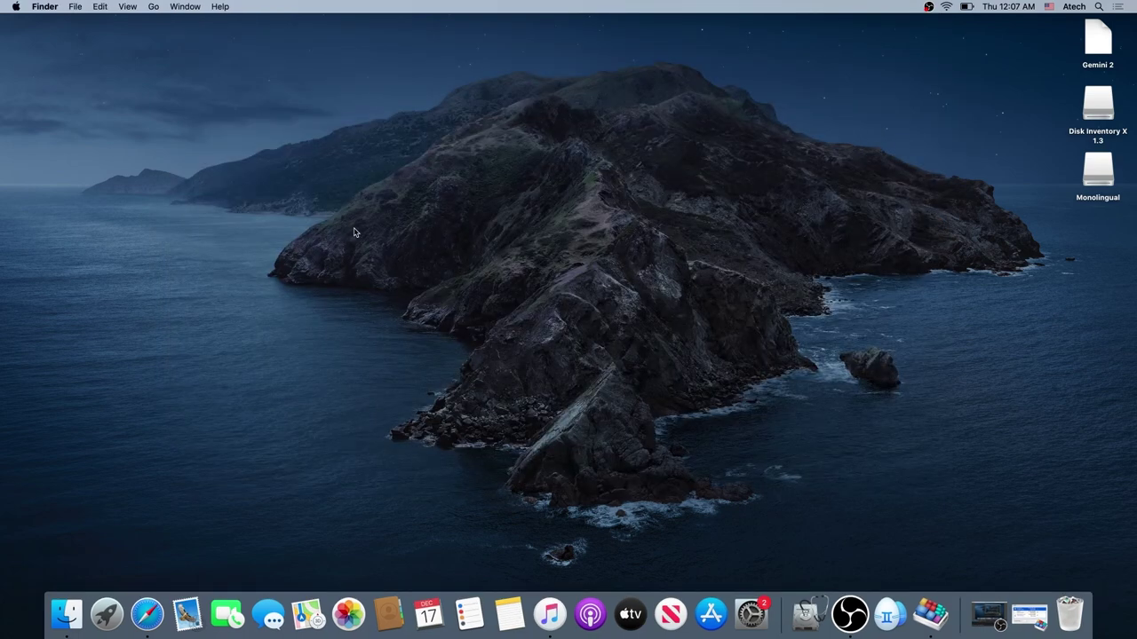
Open Downloads via the Go menu to review the disk images, then close the window.
left_click(153, 6)
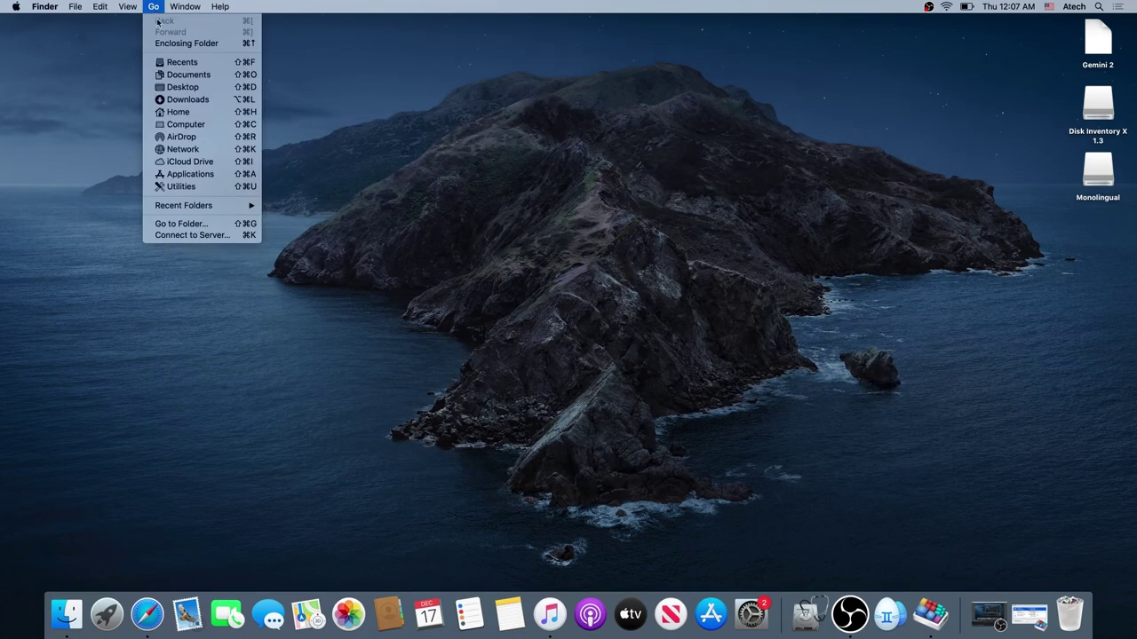
left_click(187, 99)
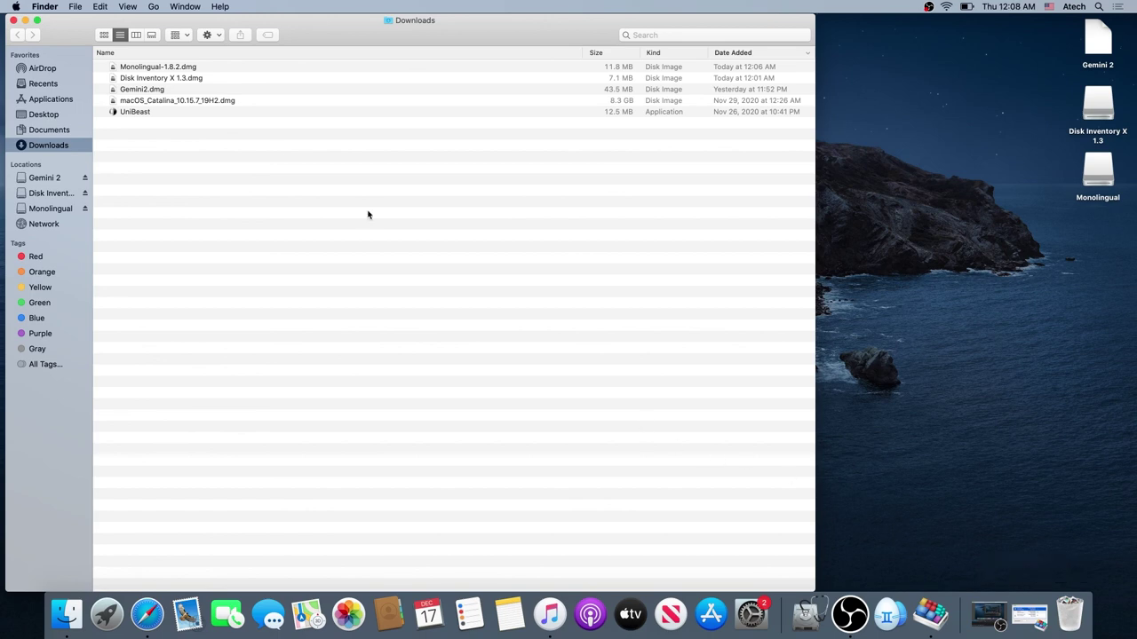
key("super+w")
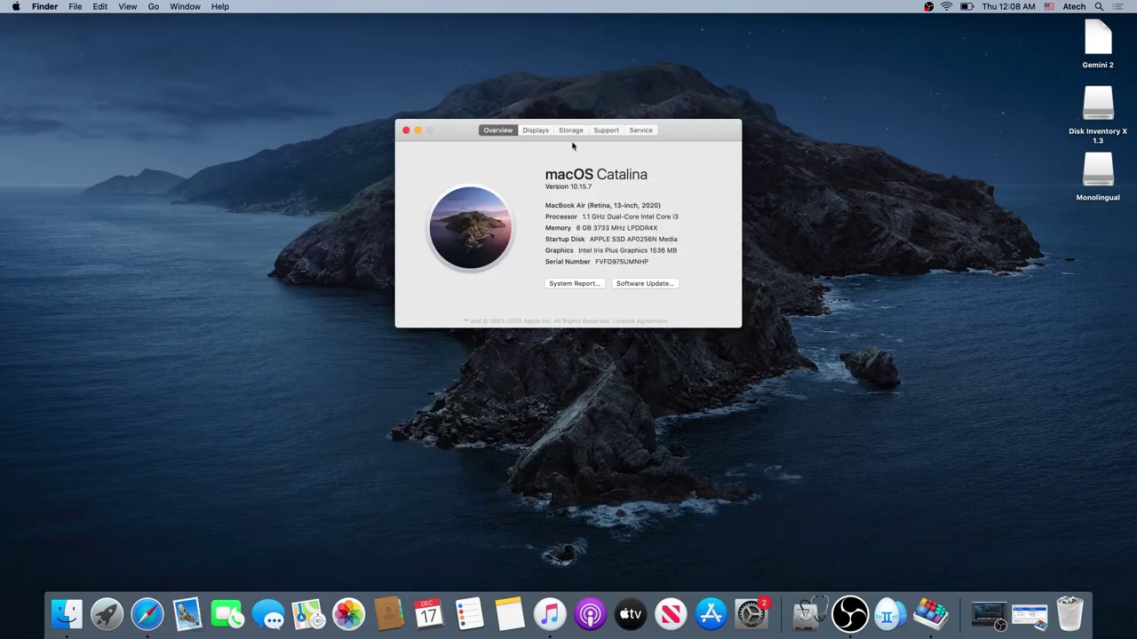
Show the Storage page of About This Mac with 192.31 GB available.
left_click(571, 133)
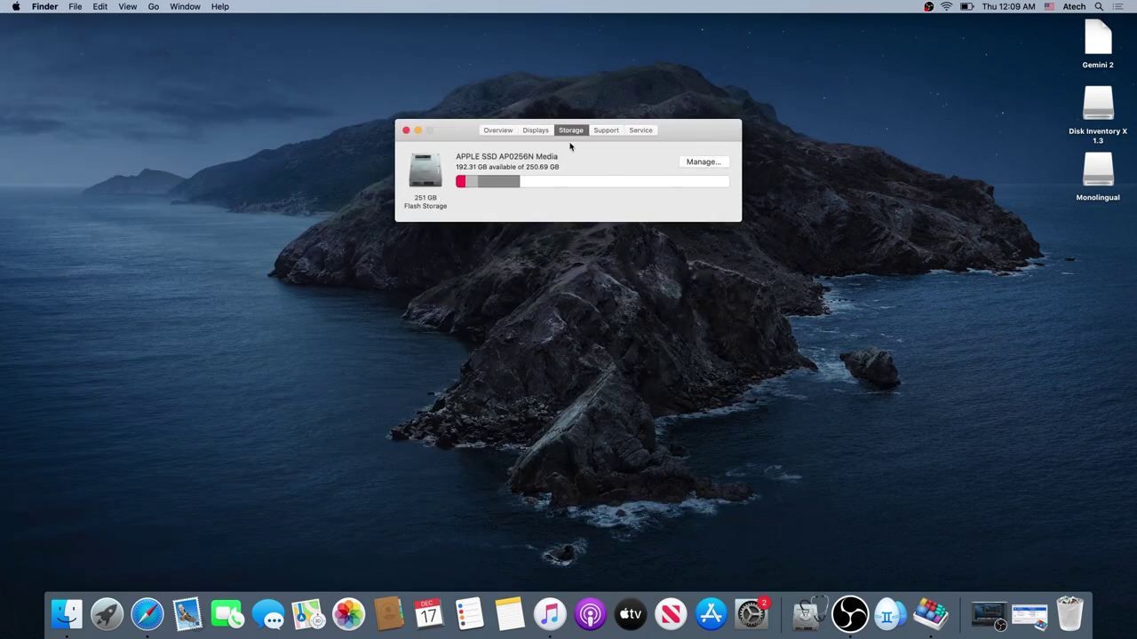